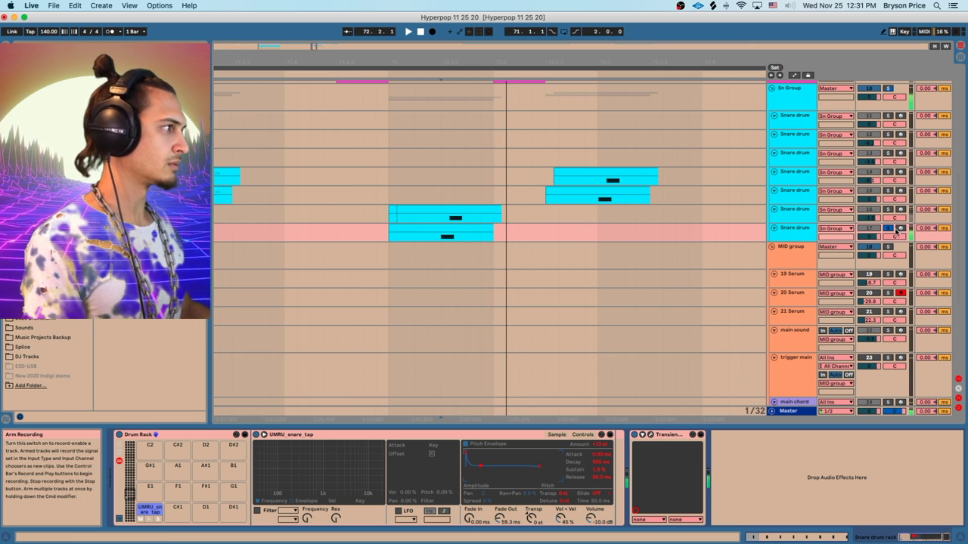
# Step: Play back the two layered snare clips starting at bar 72
pyautogui.press('space')
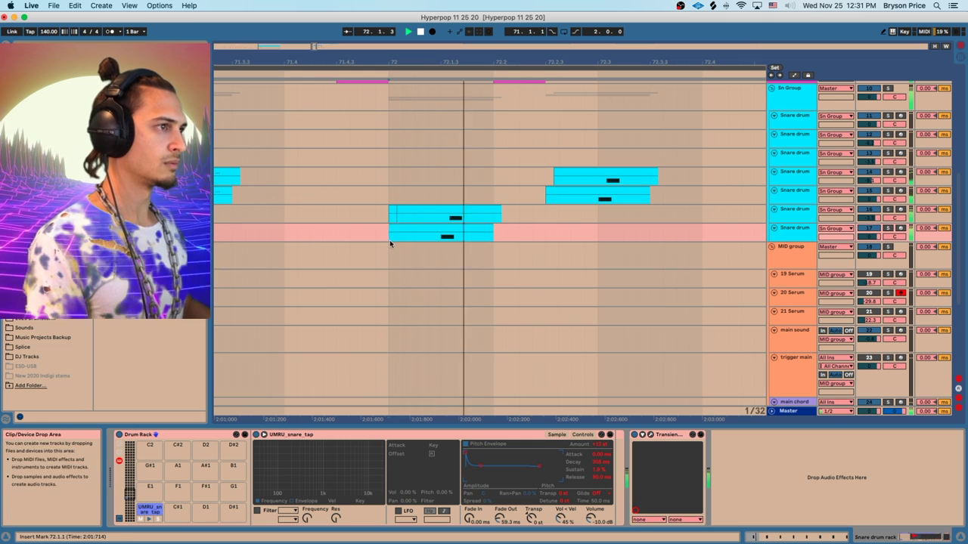
pyautogui.moveTo(443, 59); pyautogui.dragTo(461, 214)
pyautogui.click(469, 210)
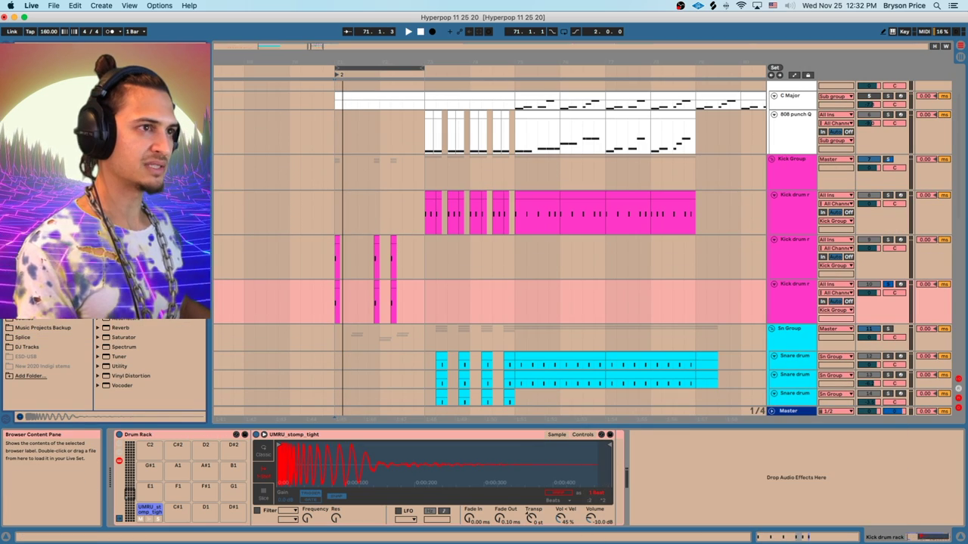
# Step: Add an EQ Eight low-pass to the UMRU_stomp_tight kick layer and lower band 8's cutoff to 116 Hz
pyautogui.moveTo(686, 492); pyautogui.dragTo(689, 493)
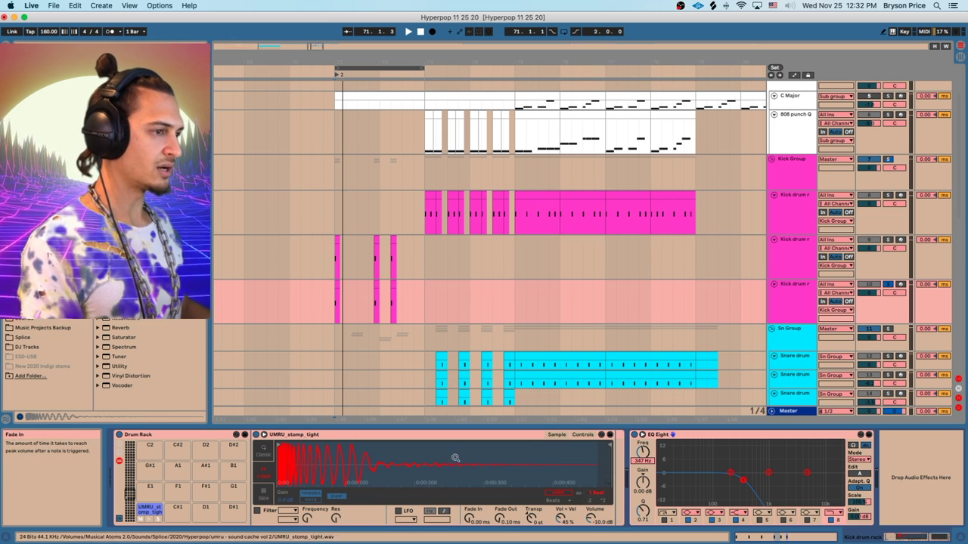
pyautogui.moveTo(352, 310); pyautogui.dragTo(434, 306)
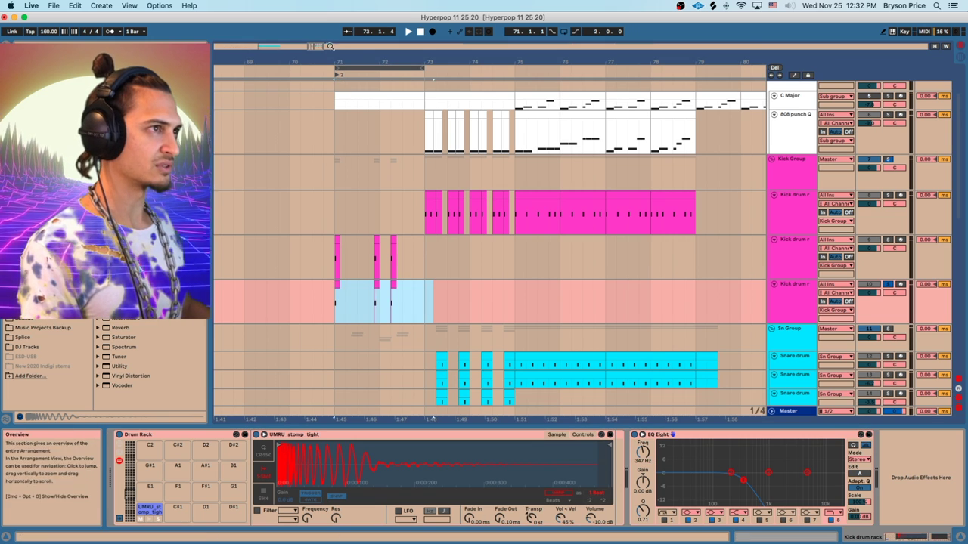
pyautogui.moveTo(331, 62); pyautogui.dragTo(331, 148)
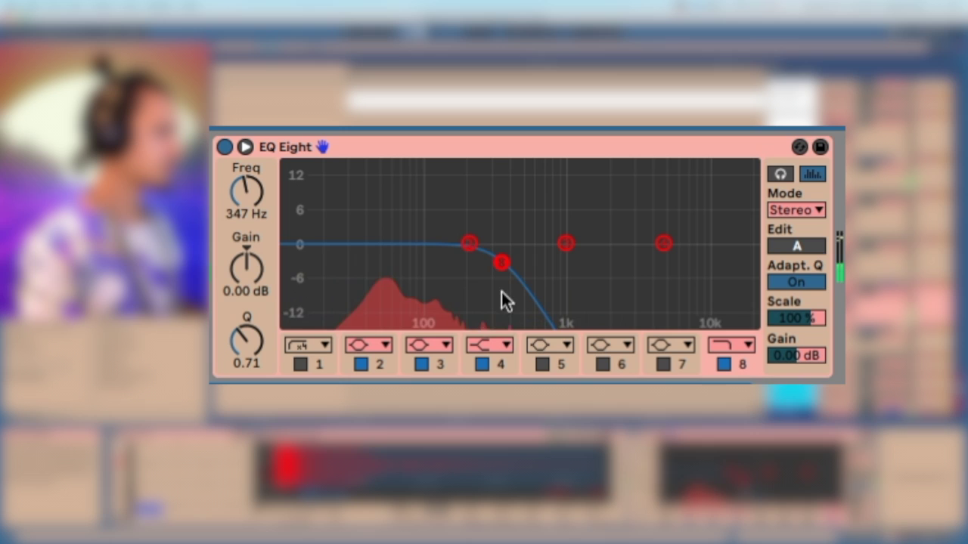
pyautogui.moveTo(744, 480); pyautogui.dragTo(716, 480)
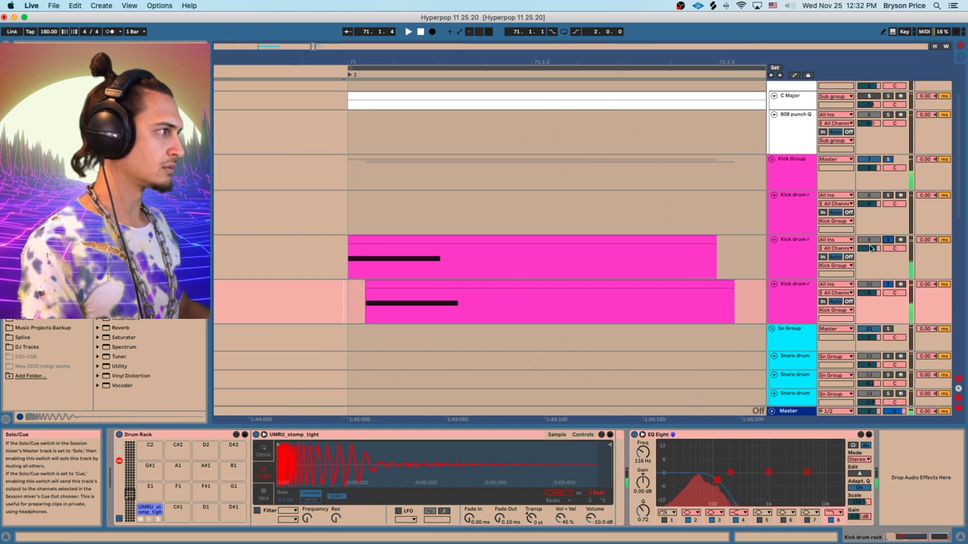
# Step: Play the two soloed kick layers from just before bar 71 to compare them
pyautogui.click(347, 307)
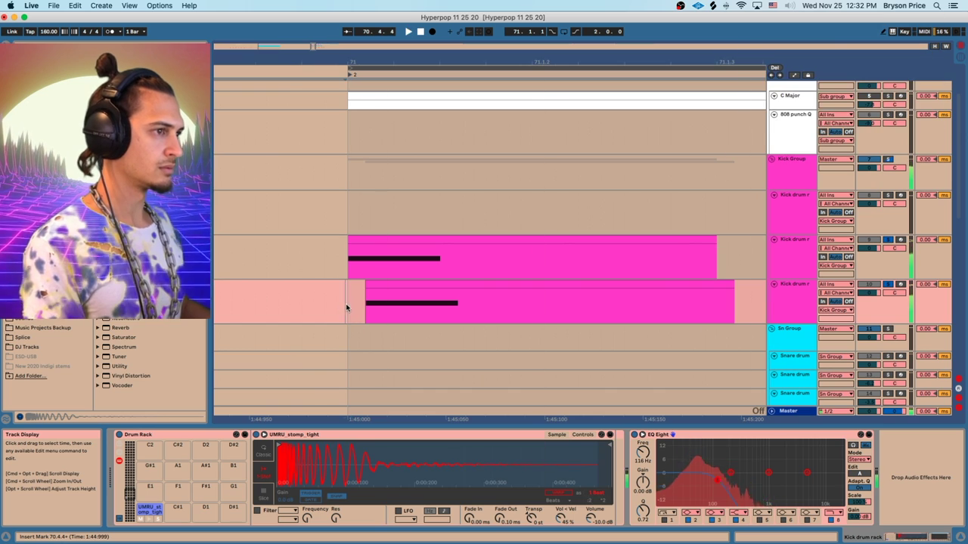
pyautogui.press('space')
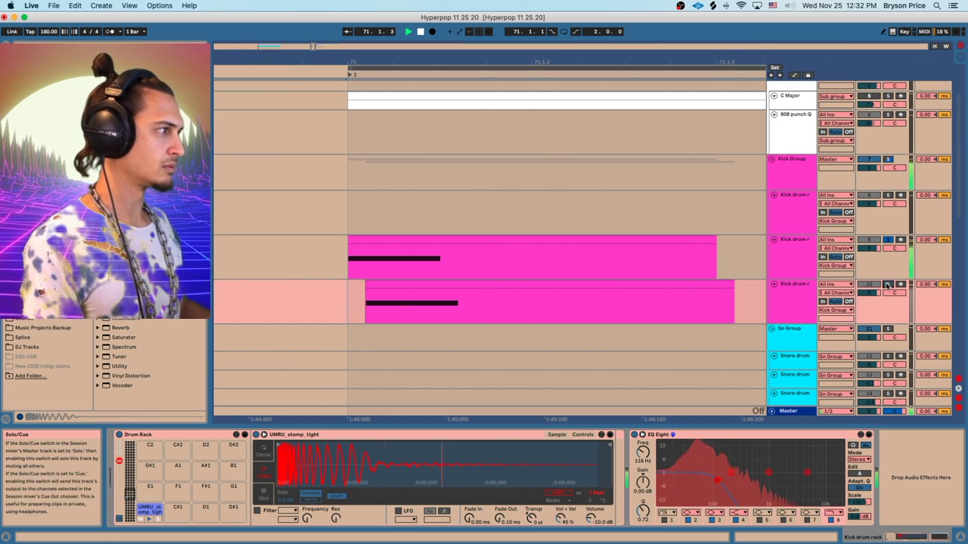
pyautogui.press('space')
# Step: Nudge the lower kick layer's clips slightly later than the upper layer's and play them back from bar 71
pyautogui.click(410, 284)
pyautogui.moveTo(408, 63); pyautogui.dragTo(408, 31)
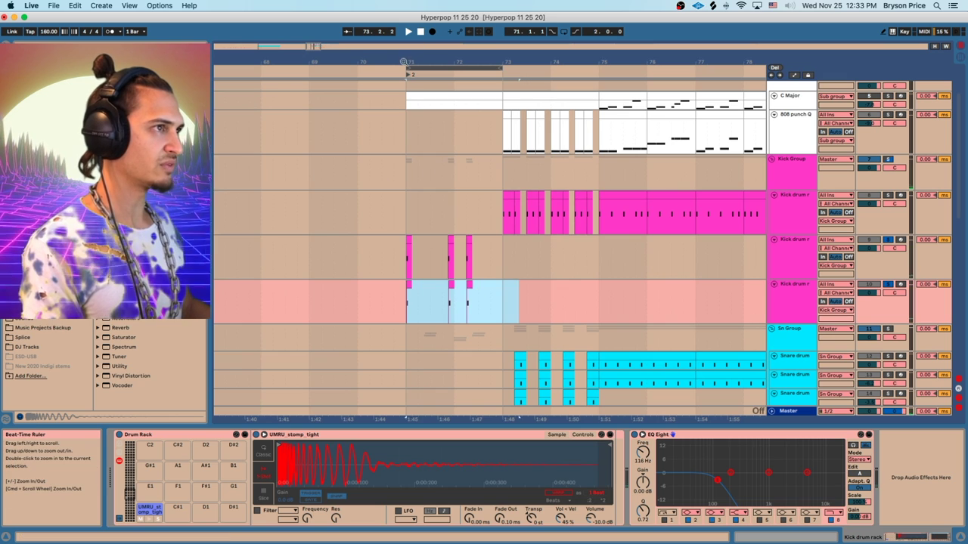
pyautogui.moveTo(403, 63); pyautogui.dragTo(331, 345)
pyautogui.moveTo(338, 291); pyautogui.dragTo(348, 288)
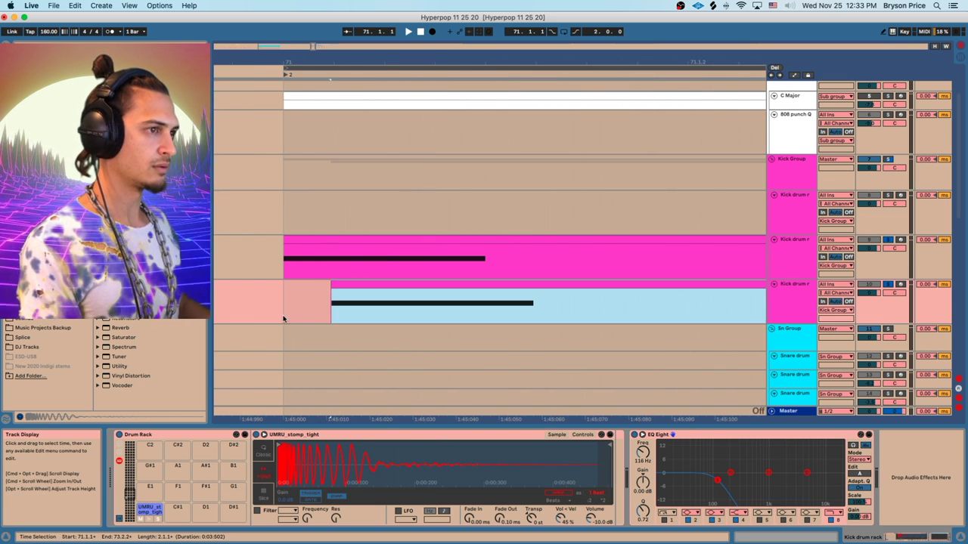
pyautogui.click(282, 317)
pyautogui.press('space')
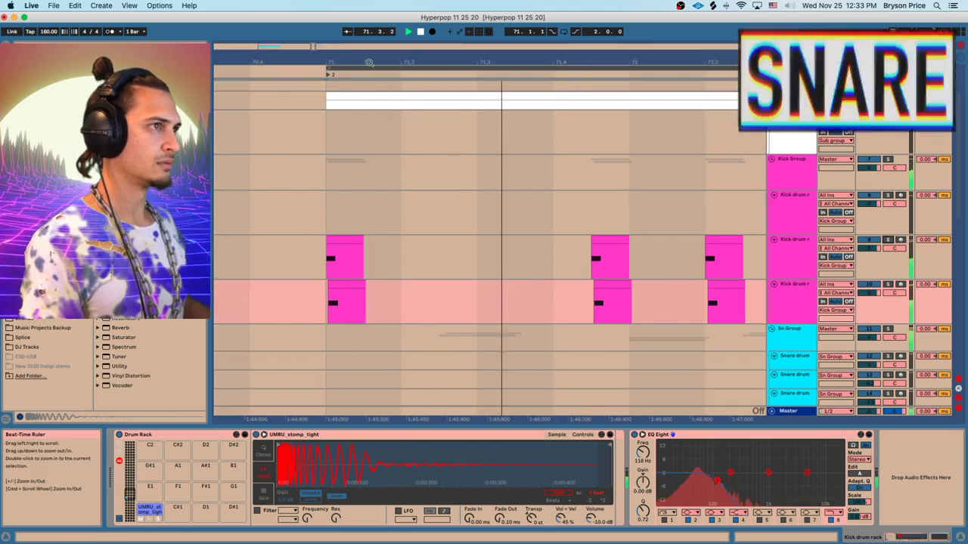
pyautogui.moveTo(368, 62); pyautogui.dragTo(368, 34)
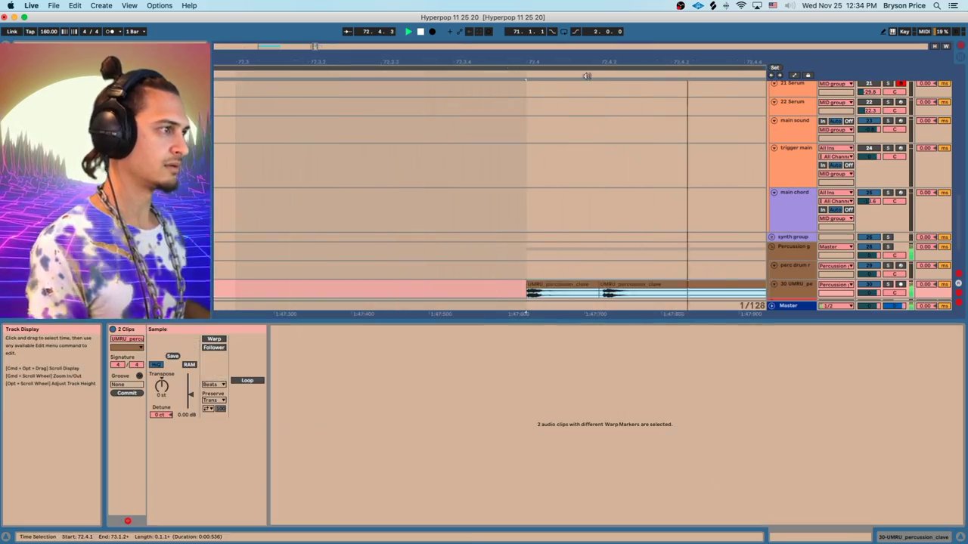
# Step: Examine the start of the second UMRU_percussion_clave clip in close-up
pyautogui.moveTo(597, 63); pyautogui.dragTo(598, 91)
pyautogui.click(626, 293)
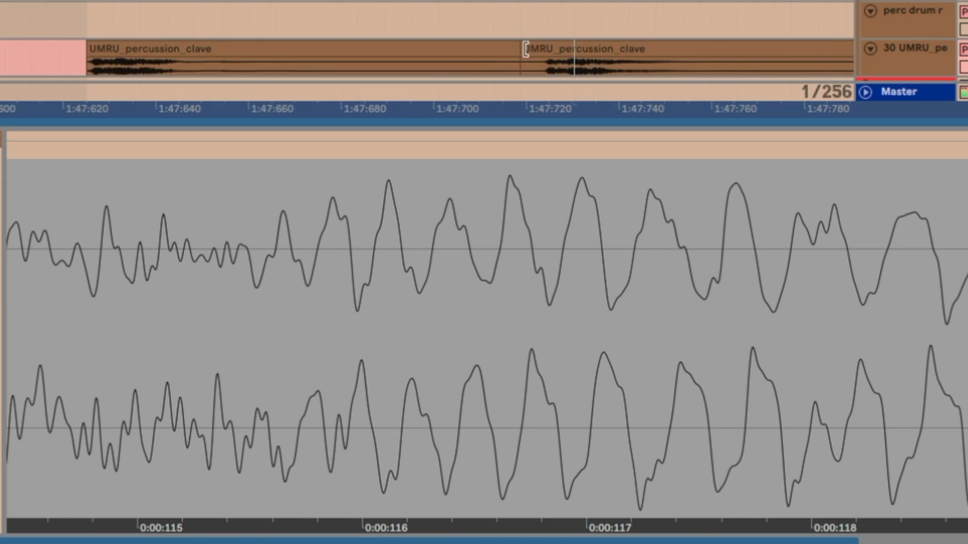
pyautogui.click(555, 45)
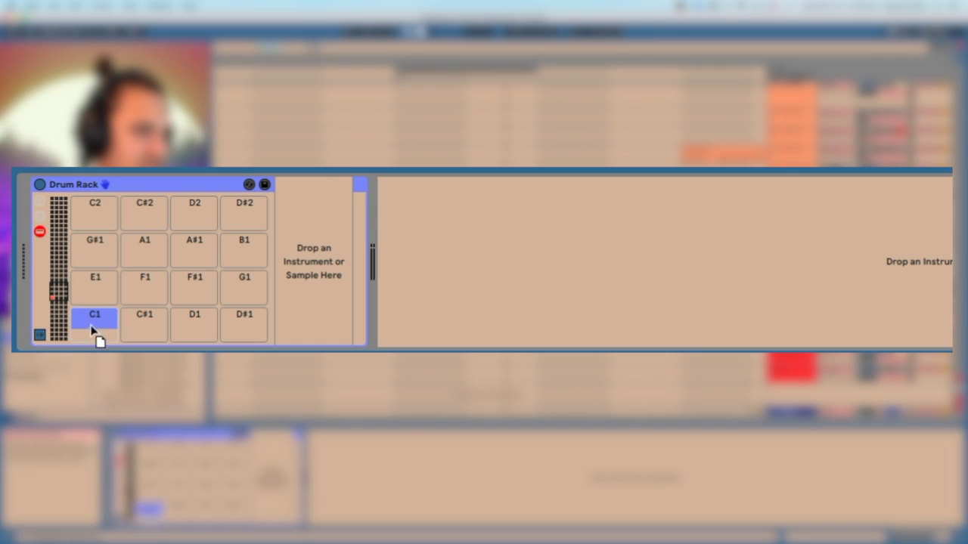
# Step: Load UMRU_hihat_chunky onto the Drum Rack's C1 pad and add hi-hat notes at 1.3.1 and in the clip's second bar
pyautogui.moveTo(97, 334); pyautogui.dragTo(96, 334)
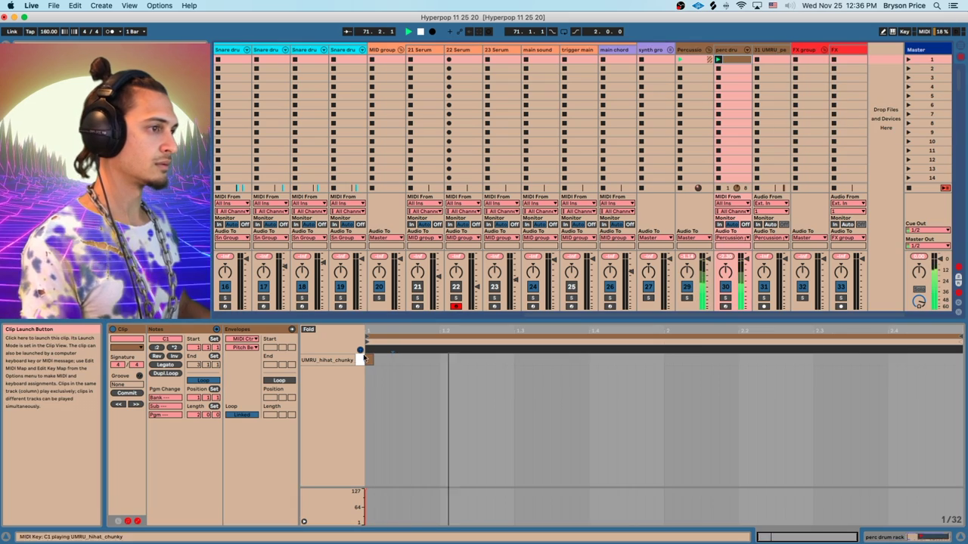
pyautogui.doubleClick(528, 360)
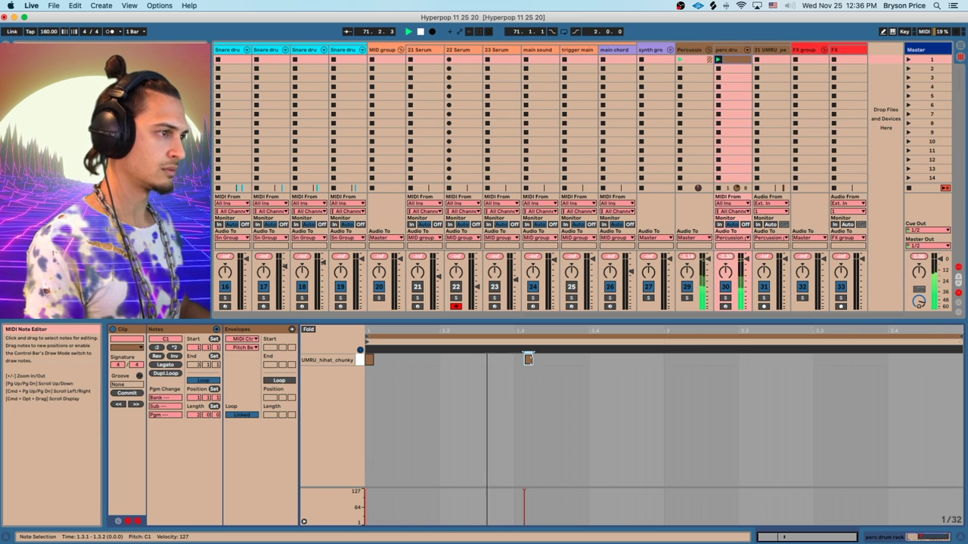
pyautogui.moveTo(530, 364); pyautogui.dragTo(532, 366)
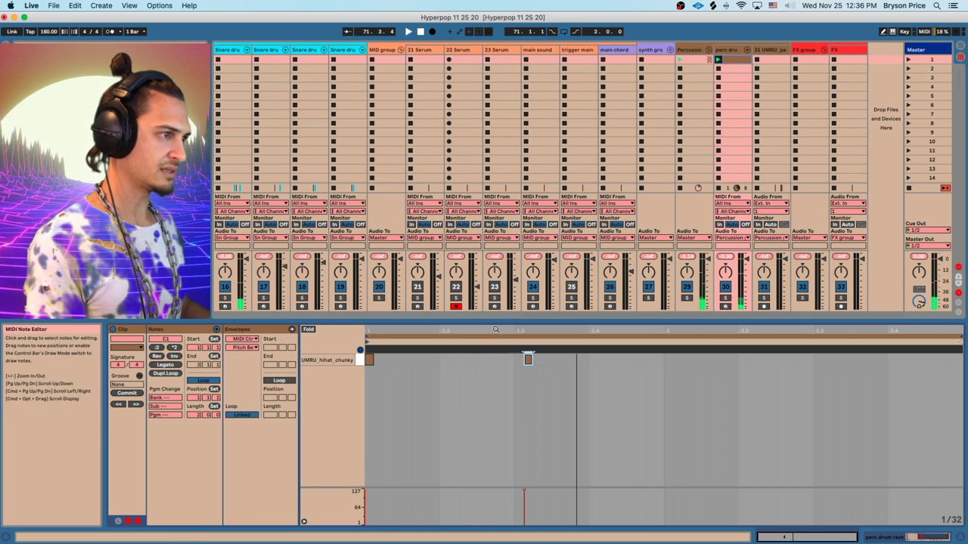
pyautogui.moveTo(522, 331)
pyautogui.mouseDown()
pyautogui.moveTo(518, 346)
pyautogui.moveTo(519, 320)
pyautogui.mouseUp()
pyautogui.press('space')
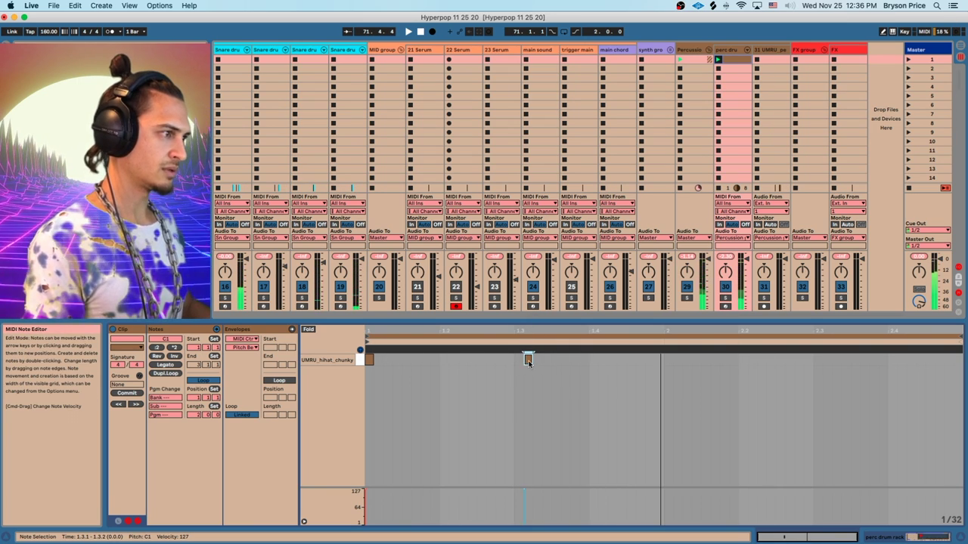
pyautogui.doubleClick(781, 359)
pyautogui.moveTo(784, 363); pyautogui.dragTo(827, 360)
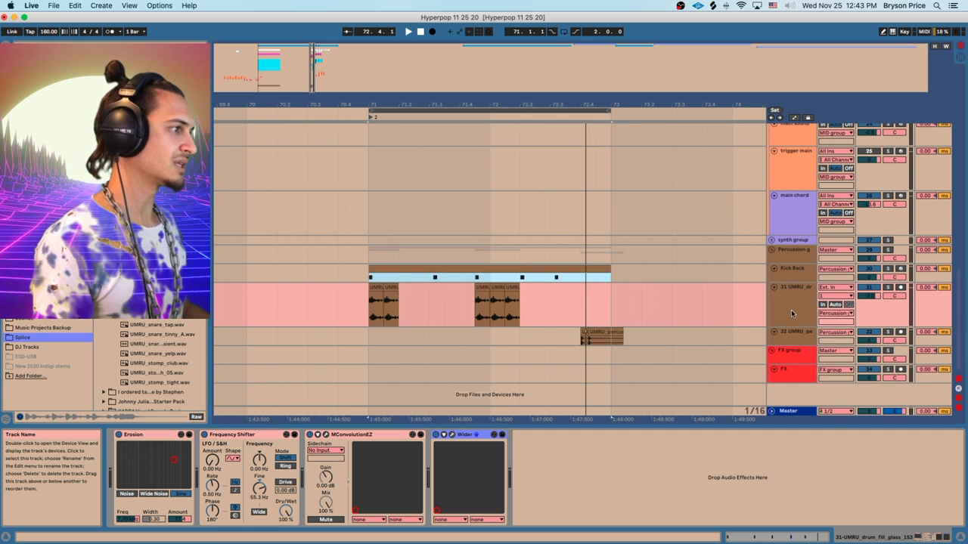
# Step: Insert a new audio track directly below the UMRU percussion clave track
pyautogui.click(799, 344)
pyautogui.press('super+t')
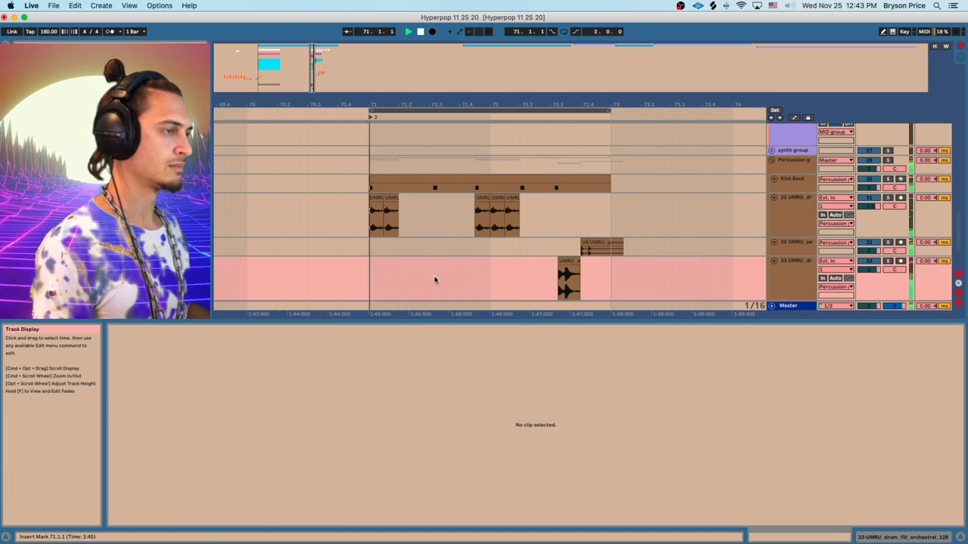
pyautogui.scroll(-1, 751, 249)
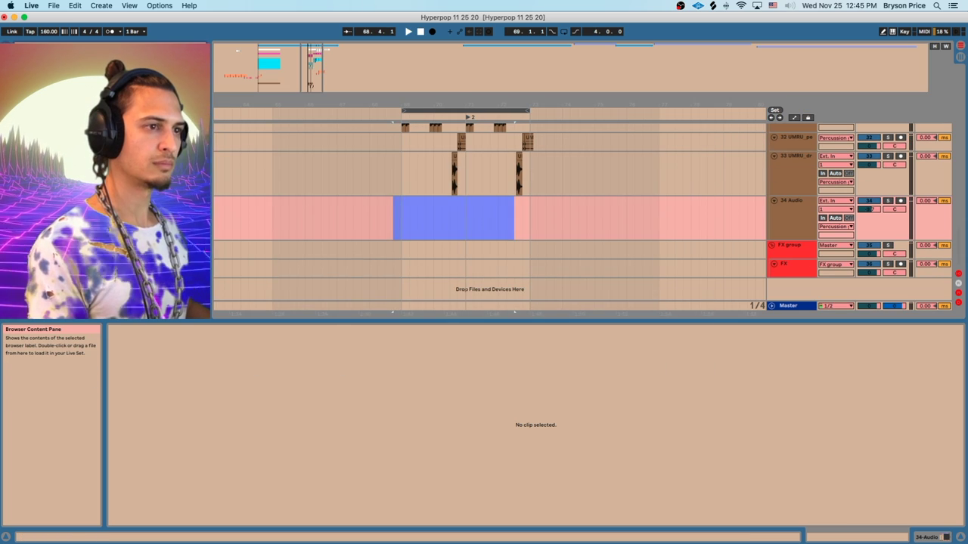
# Step: Duplicate the UMRU_snare_transient clip at 71.3.3 on track 34 a sixteenth note later
pyautogui.click(429, 226)
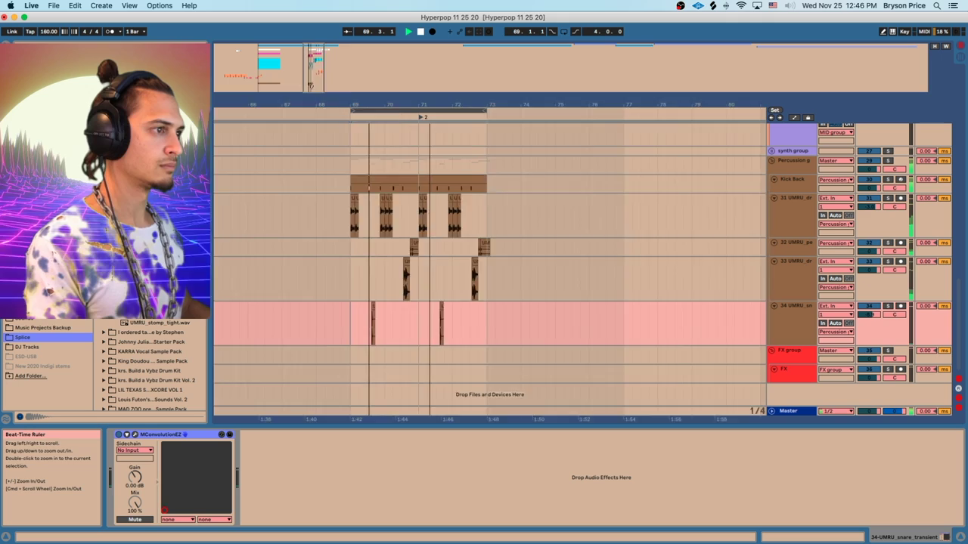
pyautogui.moveTo(431, 104); pyautogui.dragTo(431, 189)
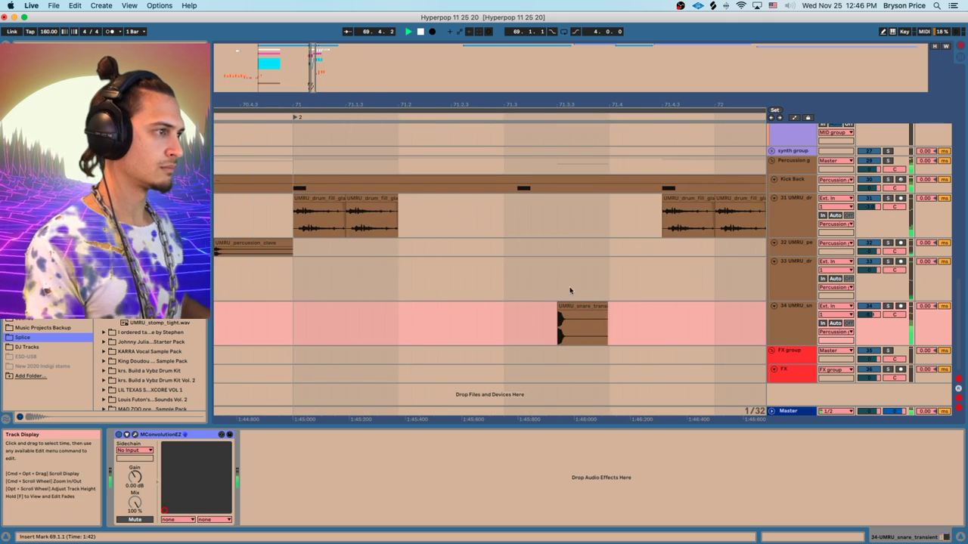
pyautogui.moveTo(577, 305); pyautogui.dragTo(603, 307)
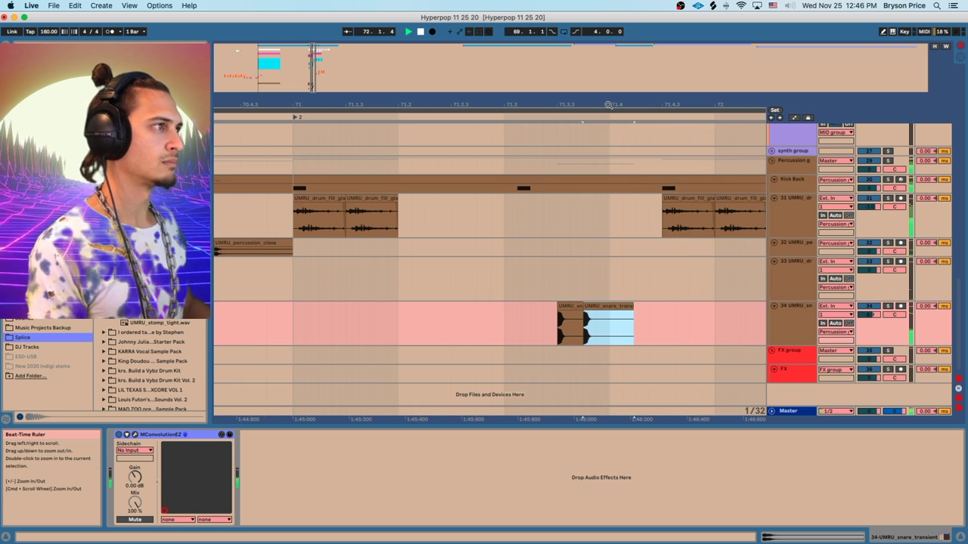
pyautogui.moveTo(608, 104); pyautogui.dragTo(477, 261)
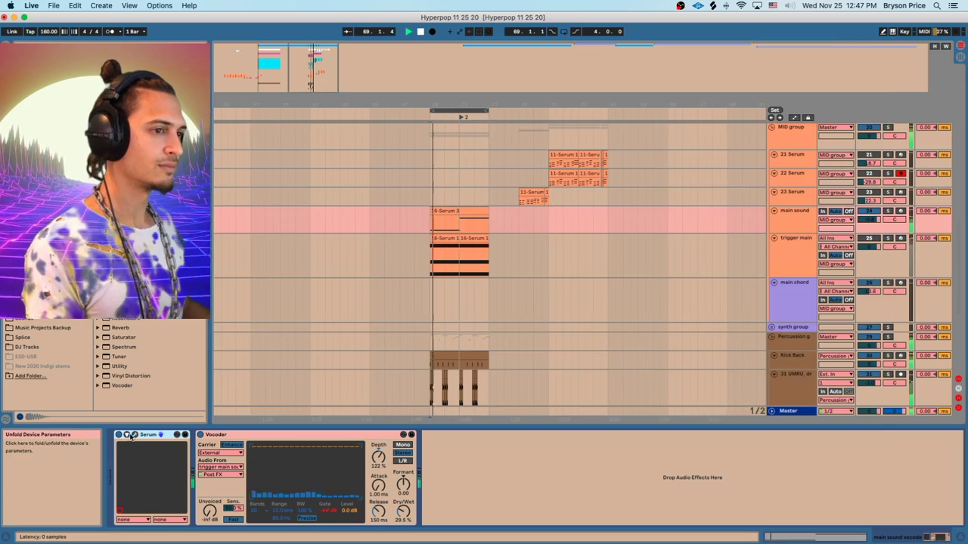
# Step: Open the main sound's Serum patch at LFO 1's rate and draw stepped LFO1Rate automation around bars 70 and 72
pyautogui.click(171, 451)
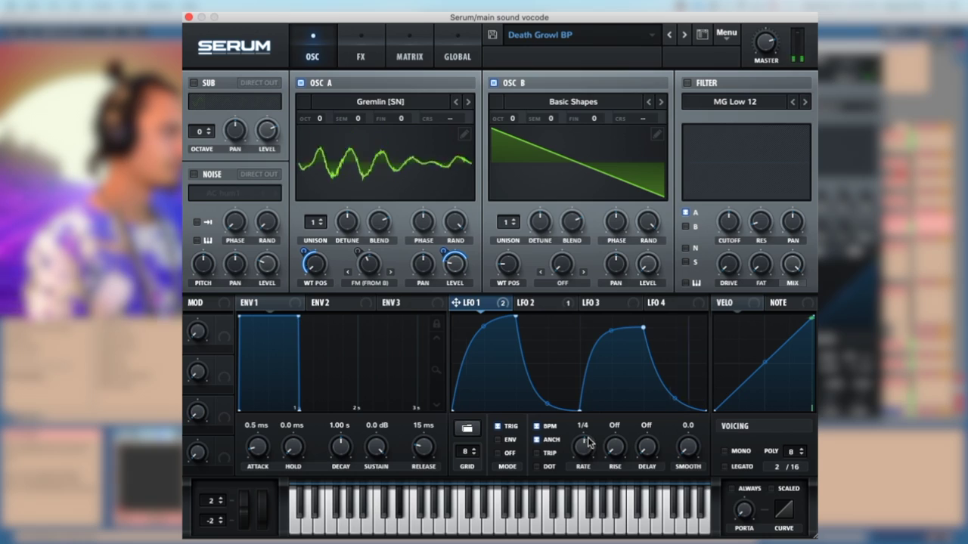
pyautogui.moveTo(593, 448)
pyautogui.mouseDown()
pyautogui.moveTo(594, 439)
pyautogui.moveTo(594, 448)
pyautogui.mouseUp()
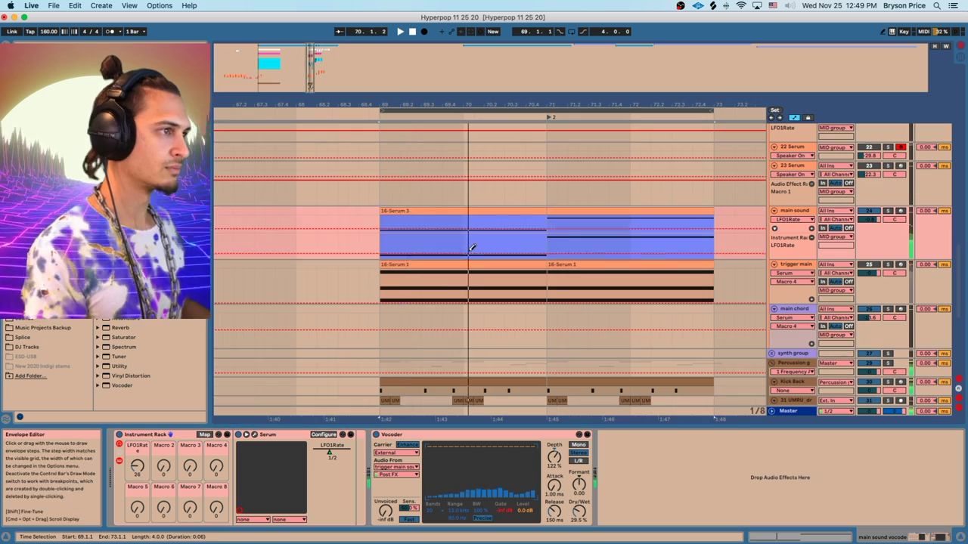
pyautogui.moveTo(471, 247); pyautogui.dragTo(380, 246)
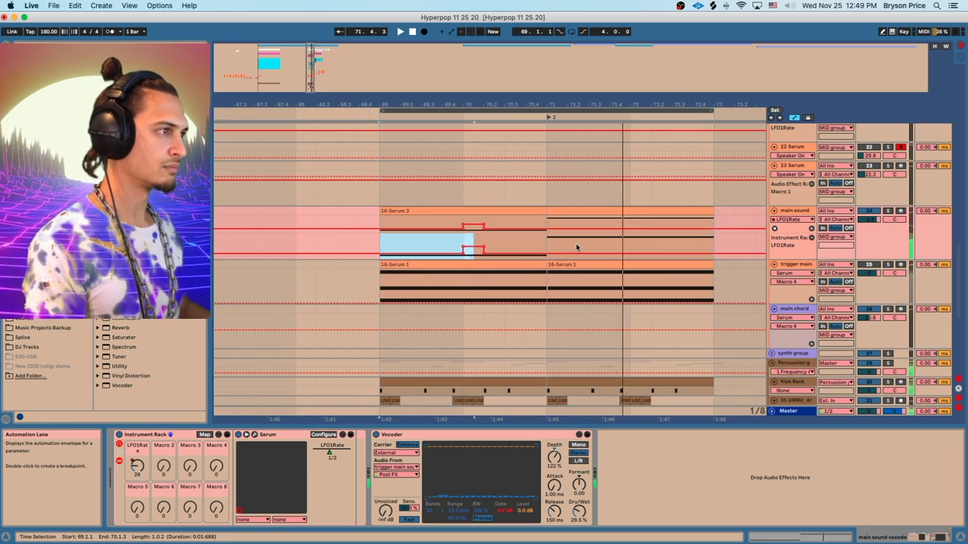
pyautogui.moveTo(630, 247); pyautogui.dragTo(651, 247)
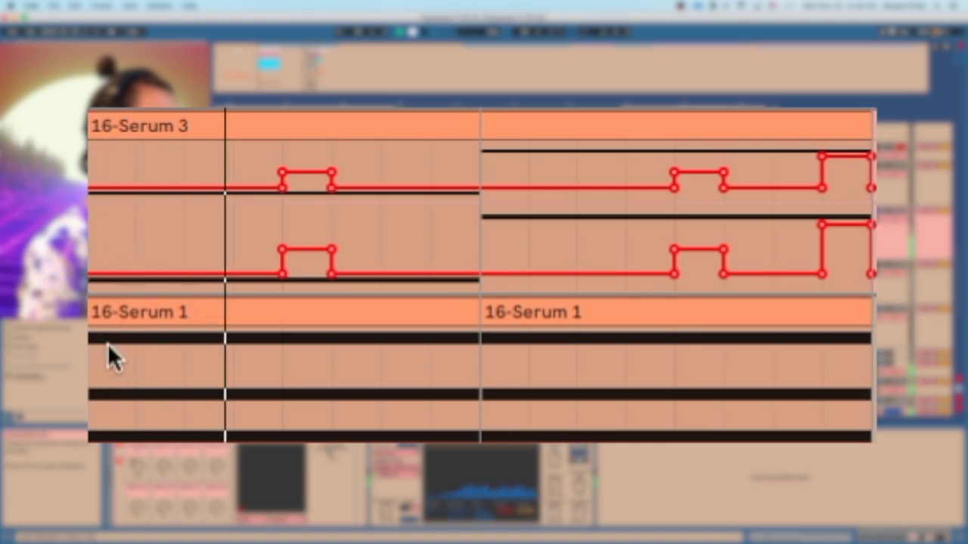
# Step: Select the first 16-Serum 1 clip on the trigger main track and review the surrounding arrangement with playback
pyautogui.click(119, 313)
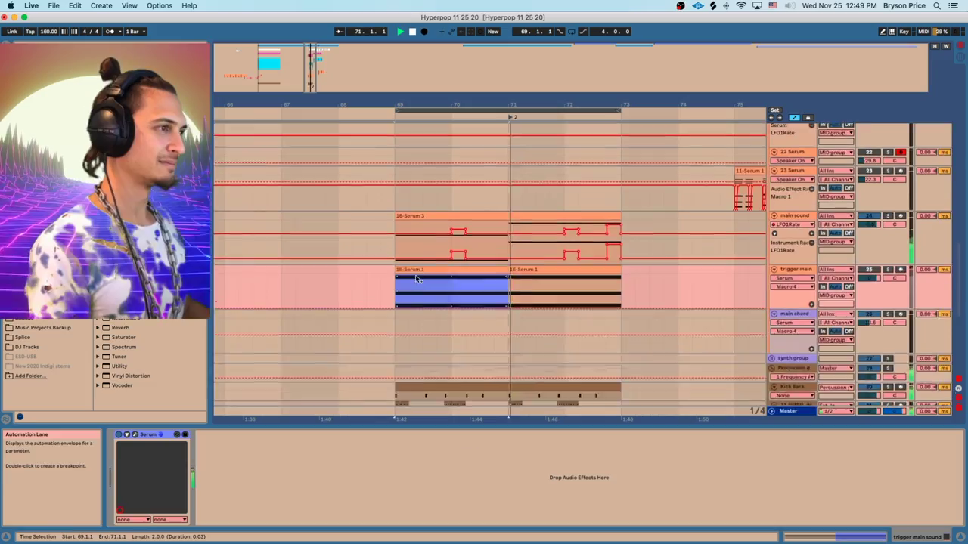
pyautogui.scroll(10, 412, 276)
pyautogui.scroll(7, 417, 276)
pyautogui.scroll(5, 426, 268)
pyautogui.scroll(-20, 431, 255)
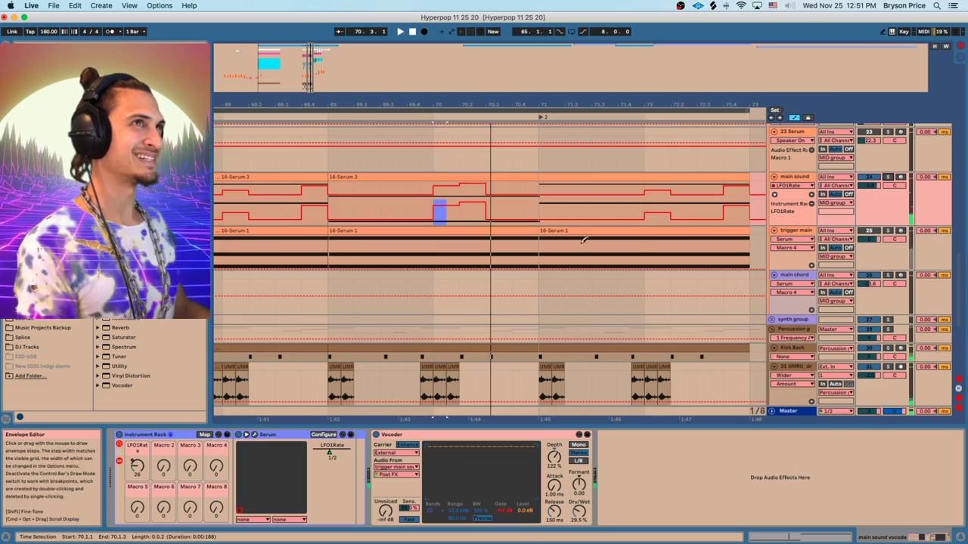
pyautogui.press('space')
pyautogui.moveTo(469, 104); pyautogui.dragTo(466, 89)
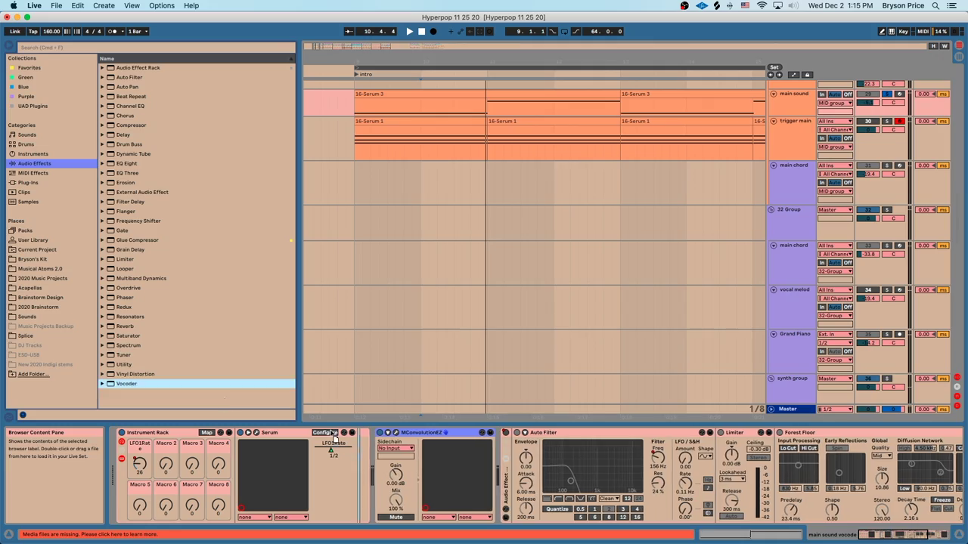
# Step: Insert a Vocoder after Serum on the main sound track with trigger main as External carrier, and open trigger main's clip
pyautogui.moveTo(335, 439); pyautogui.dragTo(390, 452)
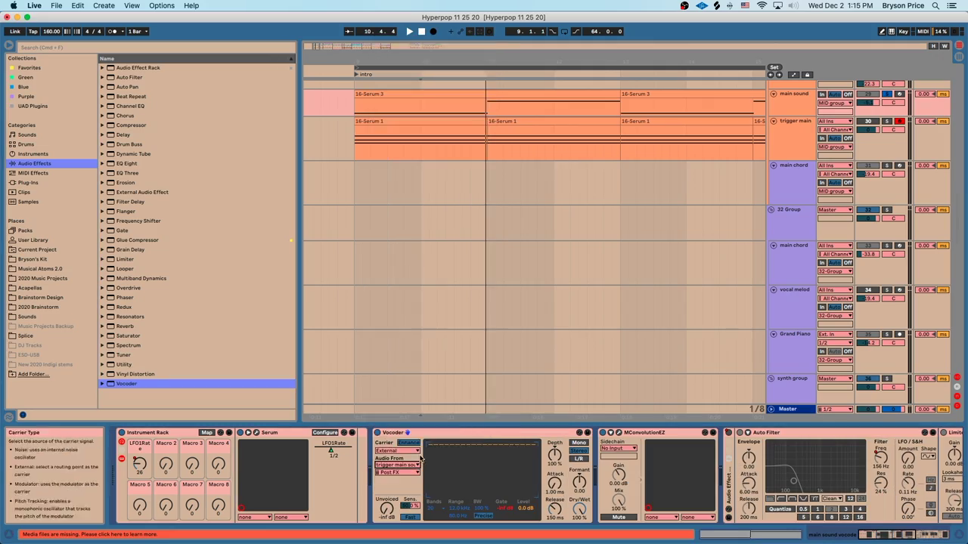
pyautogui.doubleClick(442, 121)
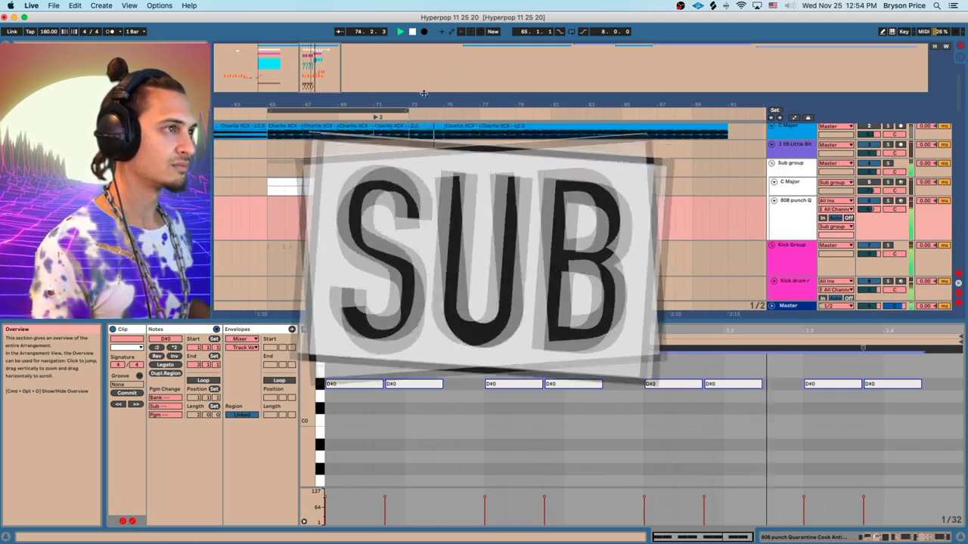
# Step: Review the sub section in the arrangement around locator 2, with the 808 punch track's notes open
pyautogui.press('space')
pyautogui.moveTo(419, 104); pyautogui.dragTo(420, 144)
pyautogui.scroll(-4, 386, 173)
pyautogui.click(382, 116)
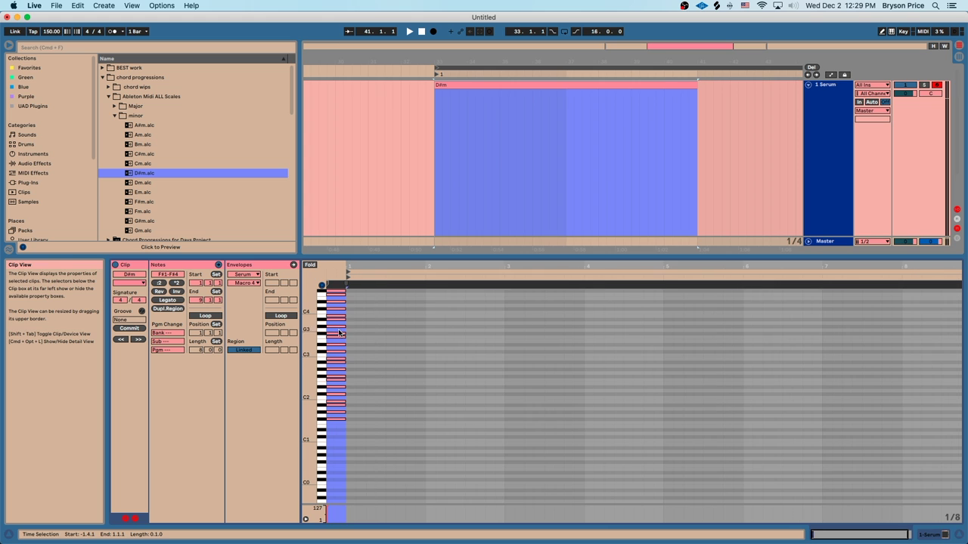
# Step: Fold the D#m scale clip's note editor so it shows only the keys that contain notes
pyautogui.scroll(2, 339, 333)
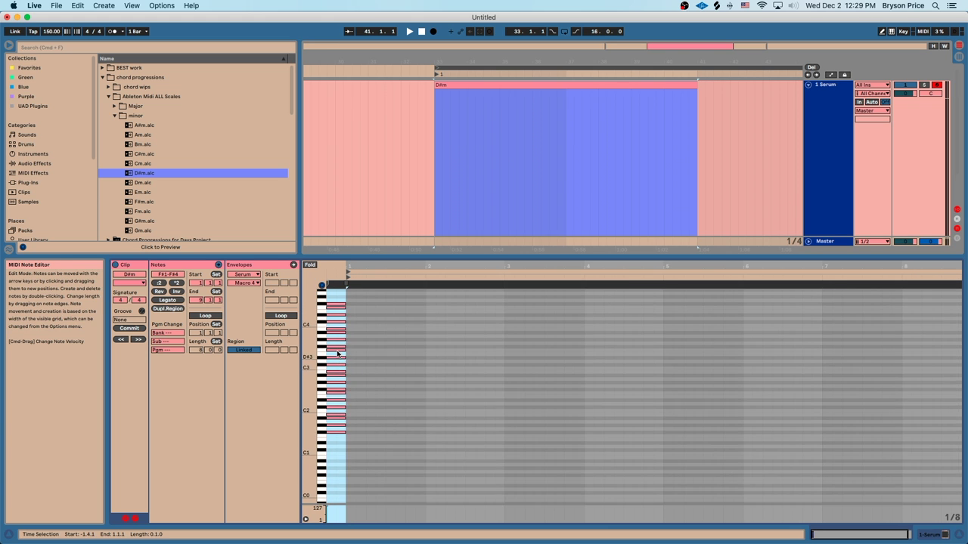
pyautogui.moveTo(304, 371); pyautogui.dragTo(327, 378)
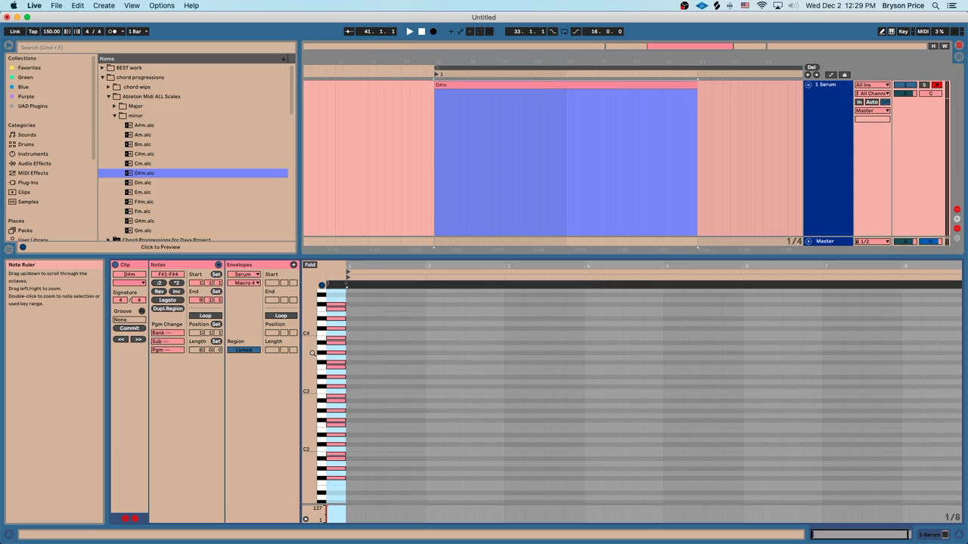
pyautogui.click(310, 265)
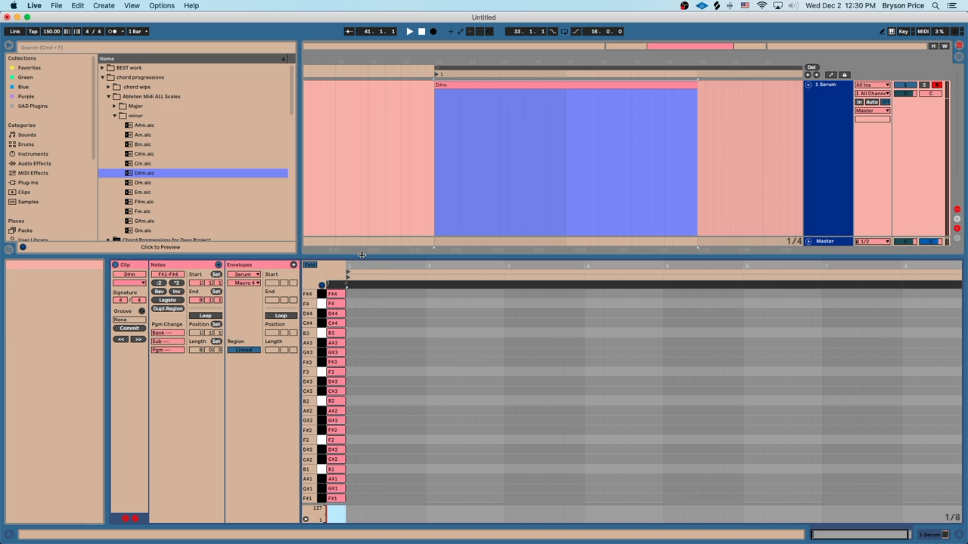
pyautogui.click(359, 381)
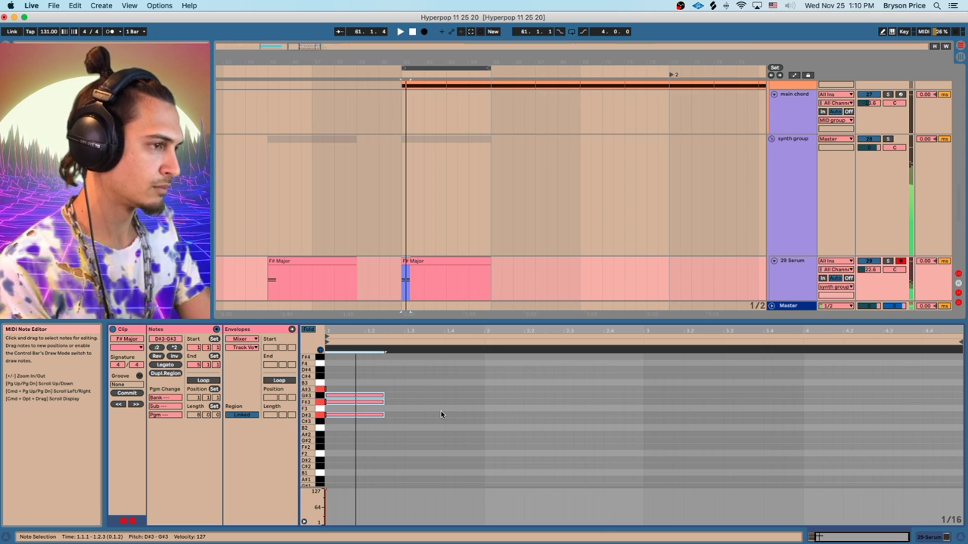
# Step: Raise the first chord's top note to A#3 in the 29 Serum clip and copy the chord to bar 2 starting on F#3
pyautogui.click(370, 397)
pyautogui.press('Up')
pyautogui.press('space')
pyautogui.press('-')
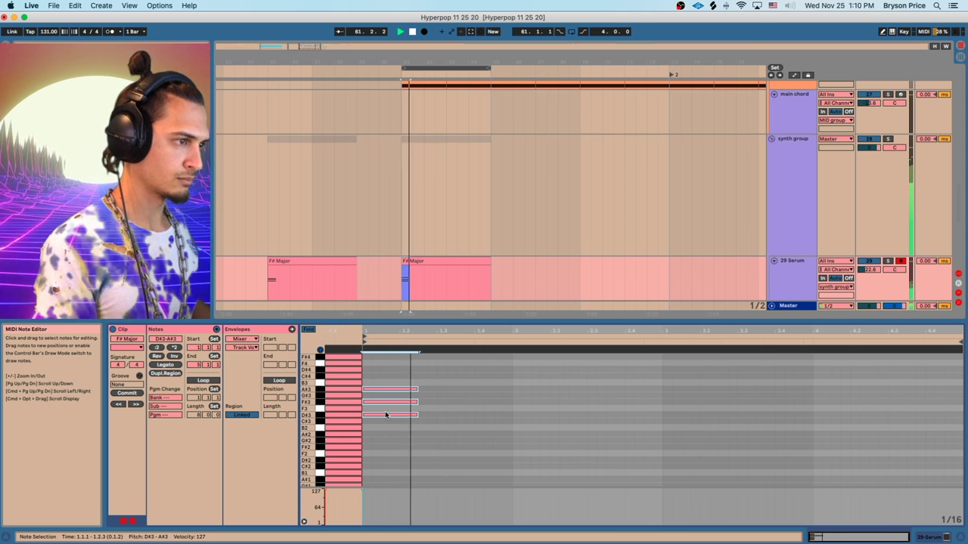
pyautogui.moveTo(386, 416); pyautogui.dragTo(534, 402)
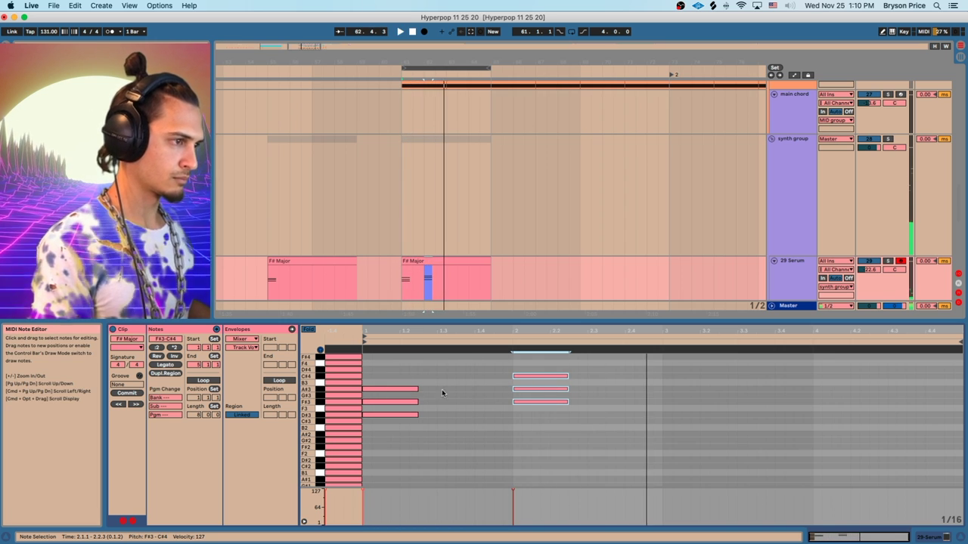
# Step: Revoice the bar 2 chord in the F# Major clip as F#3, B3 and D#4, checking it with playback
pyautogui.press('Down')
pyautogui.click(525, 396)
pyautogui.press('Down')
pyautogui.press('Up')
pyautogui.press('Up')
pyautogui.press('Up')
pyautogui.press('Up')
pyautogui.press('Up')
pyautogui.click(533, 409)
pyautogui.press('Up')
pyautogui.click(412, 261)
pyautogui.press('space')
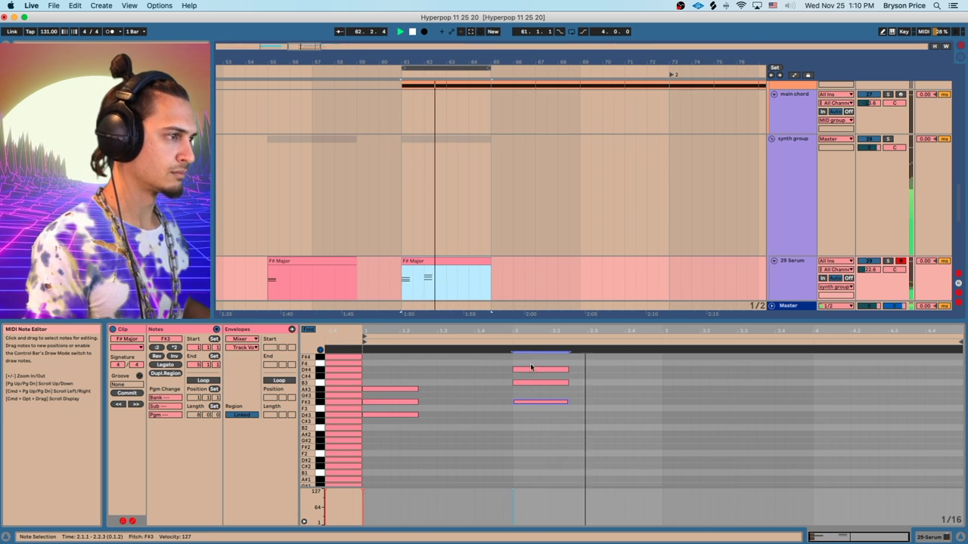
pyautogui.click(534, 331)
pyautogui.moveTo(527, 440); pyautogui.dragTo(687, 384)
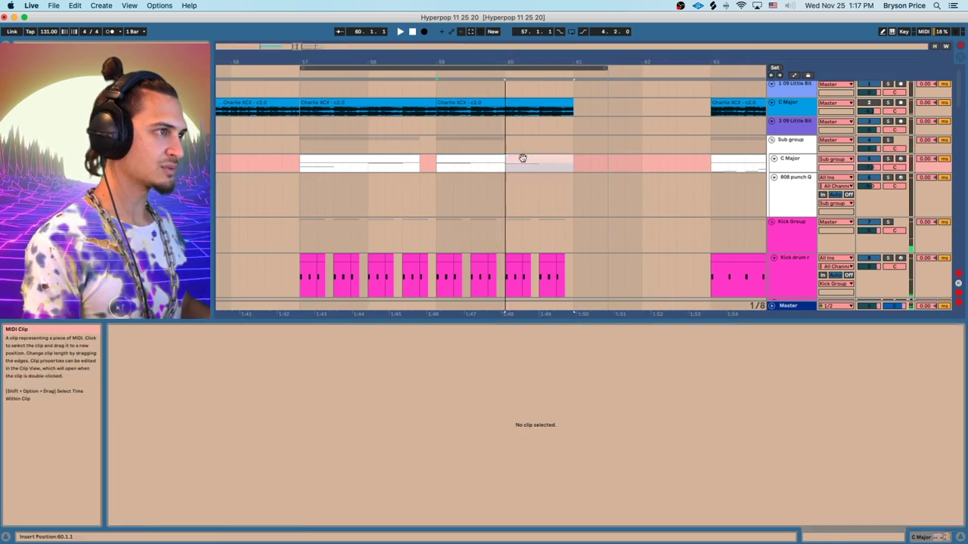
# Step: Review the sub clip at bars 57 to 61 on the C Major track and its place in the arrangement with playback
pyautogui.click(521, 164)
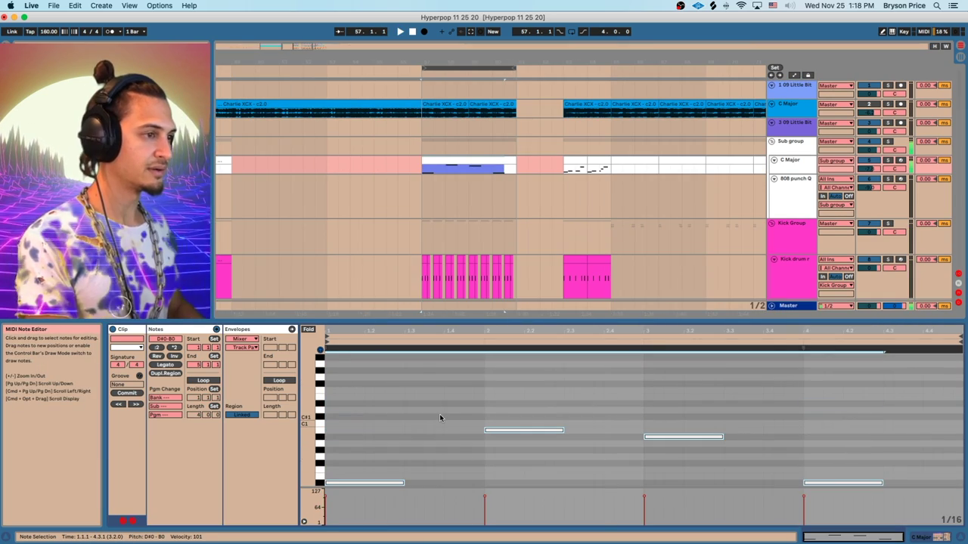
pyautogui.press('space')
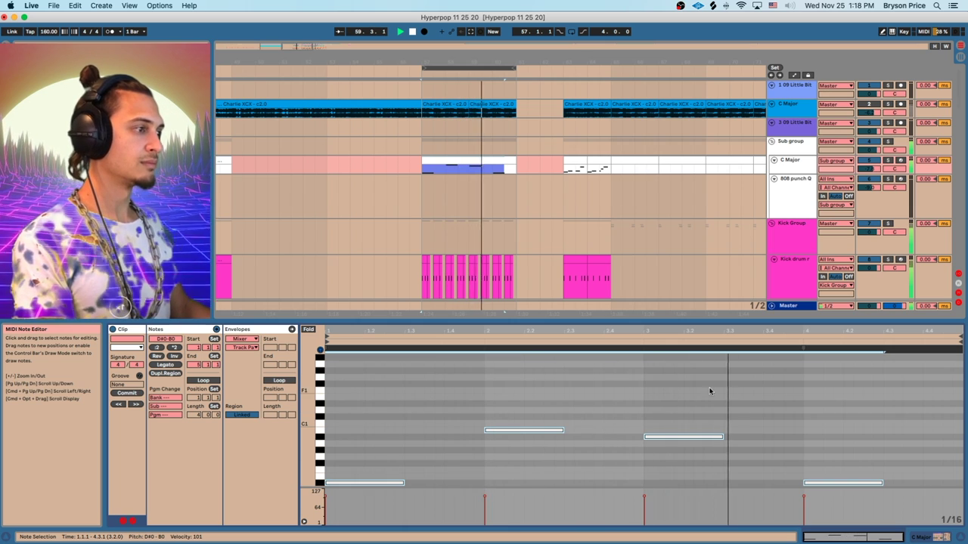
pyautogui.click(451, 159)
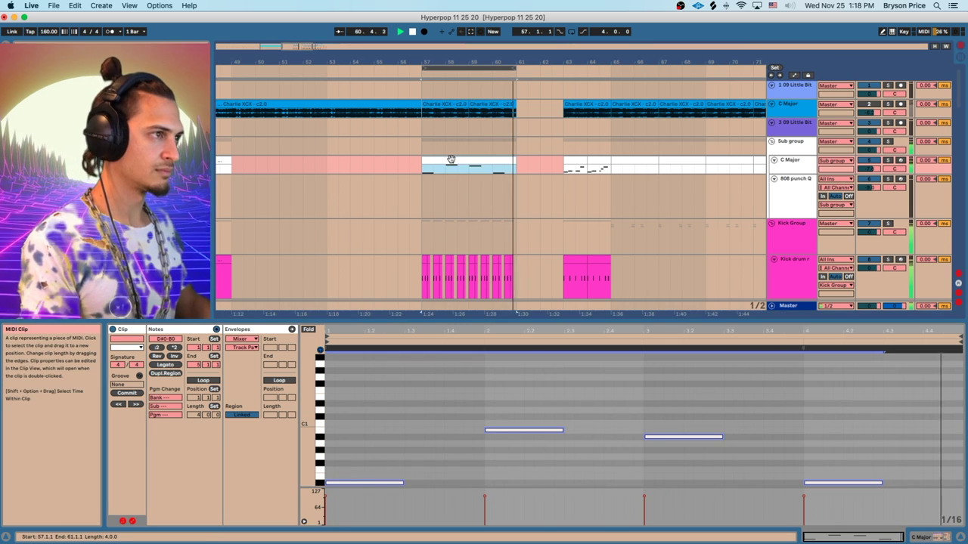
pyautogui.moveTo(438, 62); pyautogui.dragTo(429, 44)
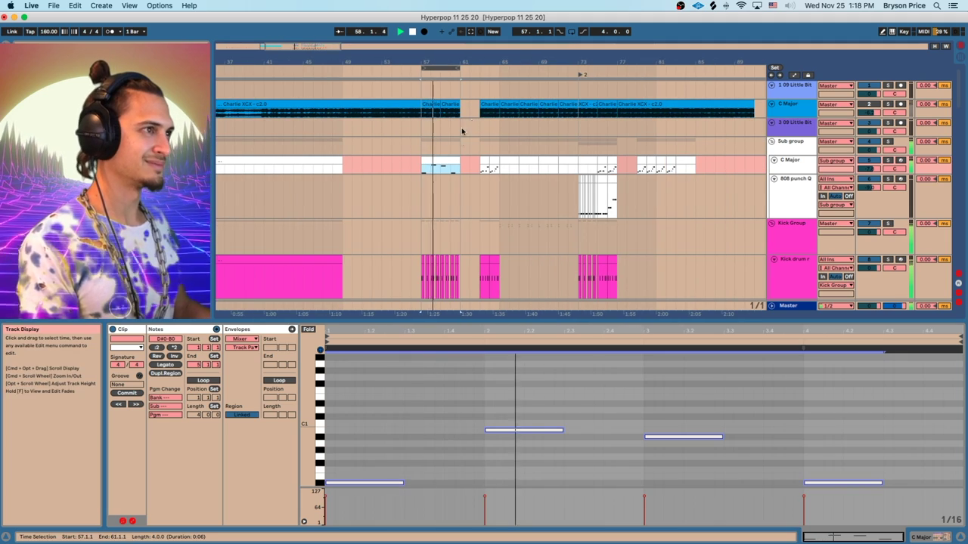
pyautogui.scroll(-6, 398, 158)
pyautogui.scroll(6, 420, 182)
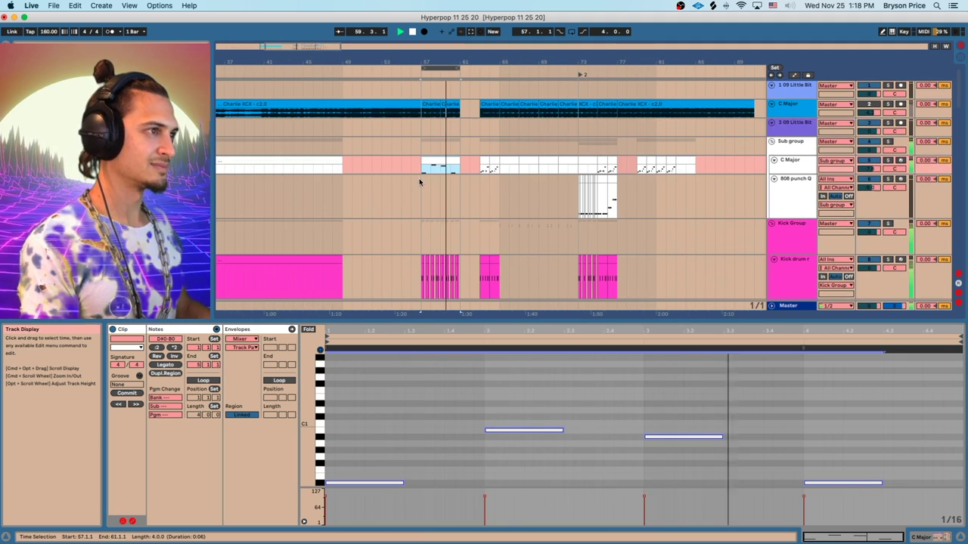
pyautogui.click(480, 136)
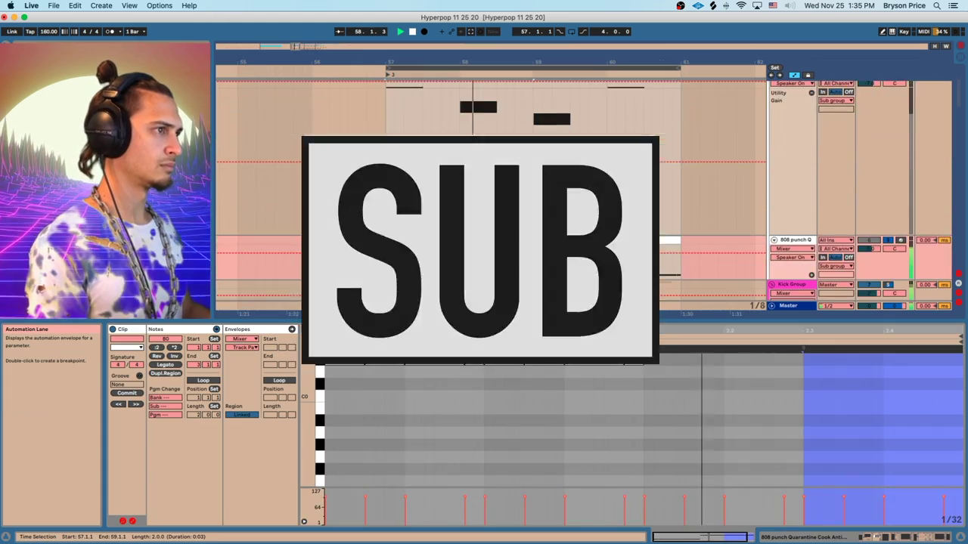
pyautogui.scroll(-3, 491, 197)
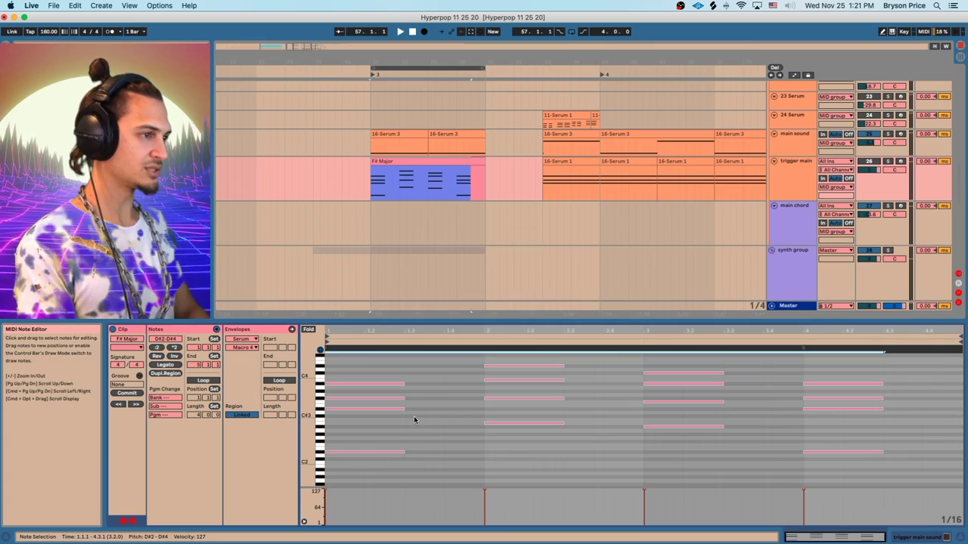
# Step: Quantize the notes of the F# Major clip on the trigger main track to 1/4
pyautogui.press('super+shift+u')
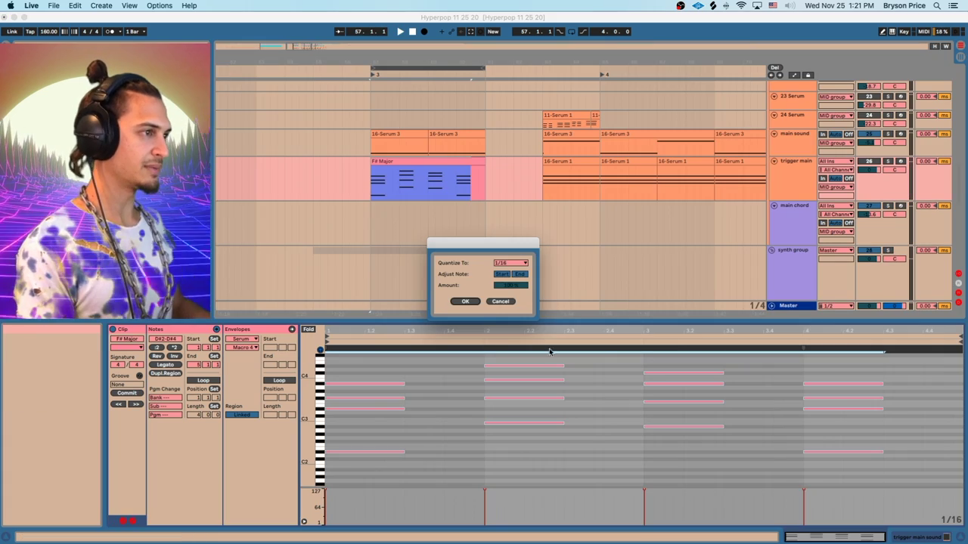
pyautogui.click(511, 262)
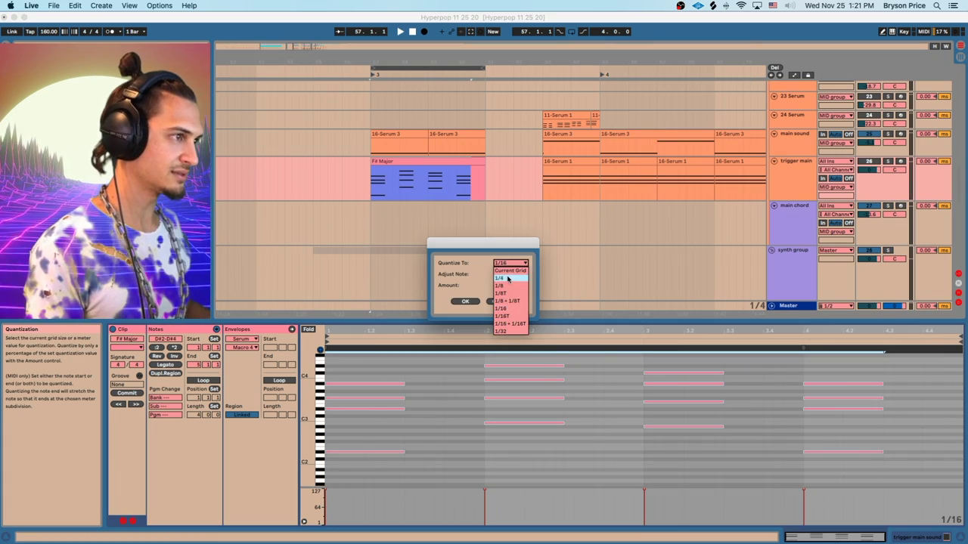
pyautogui.click(465, 301)
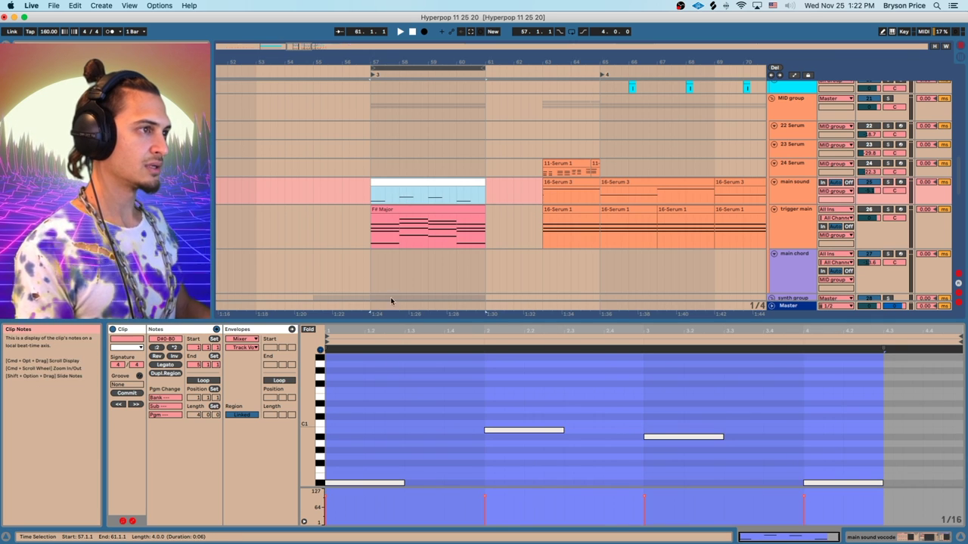
# Step: Lengthen the main sound clip's four notes to one bar each and transpose them up an octave, between D#1 and B1
pyautogui.moveTo(404, 482); pyautogui.dragTo(453, 482)
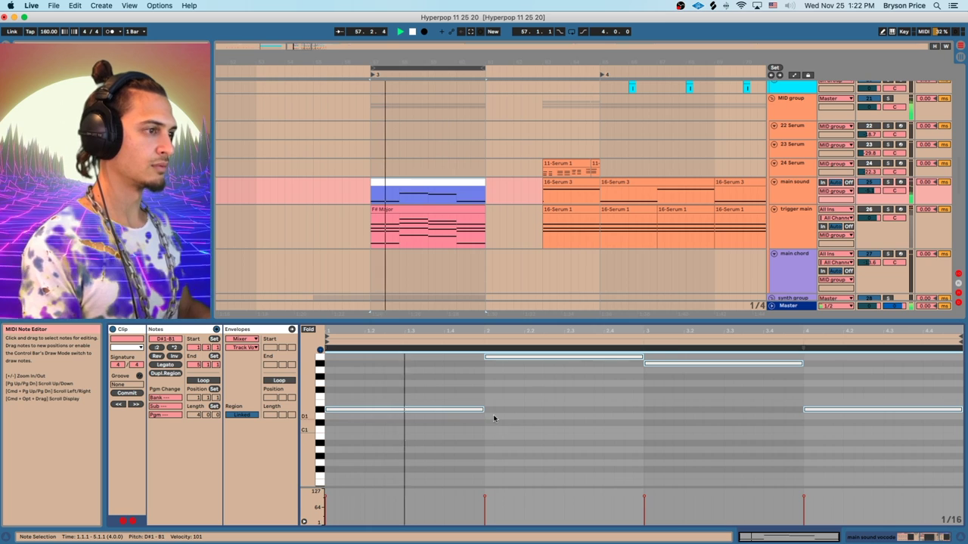
pyautogui.click(475, 386)
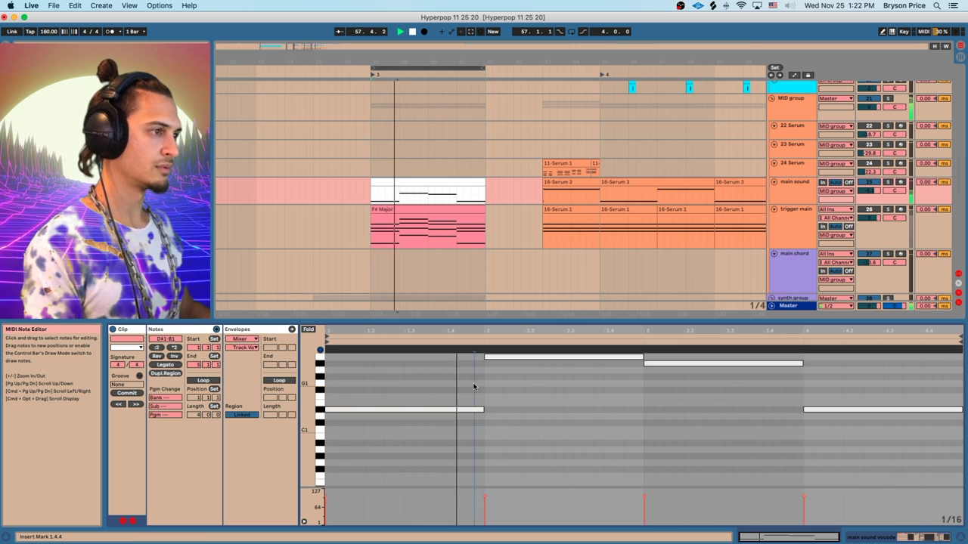
pyautogui.scroll(2, 481, 416)
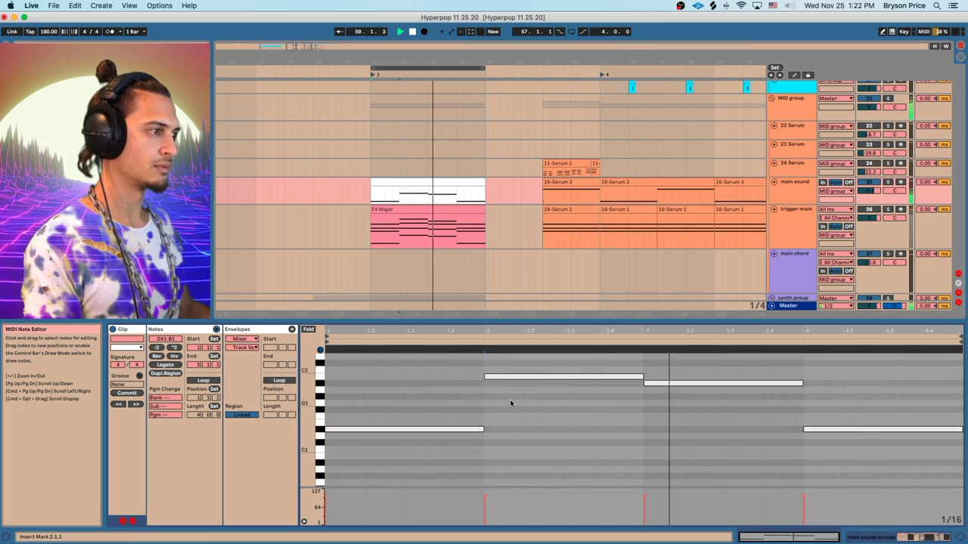
# Step: Review the main sound clip at bars 57 to 61 and its Vocoder Formant Shift automation with playback
pyautogui.click(434, 180)
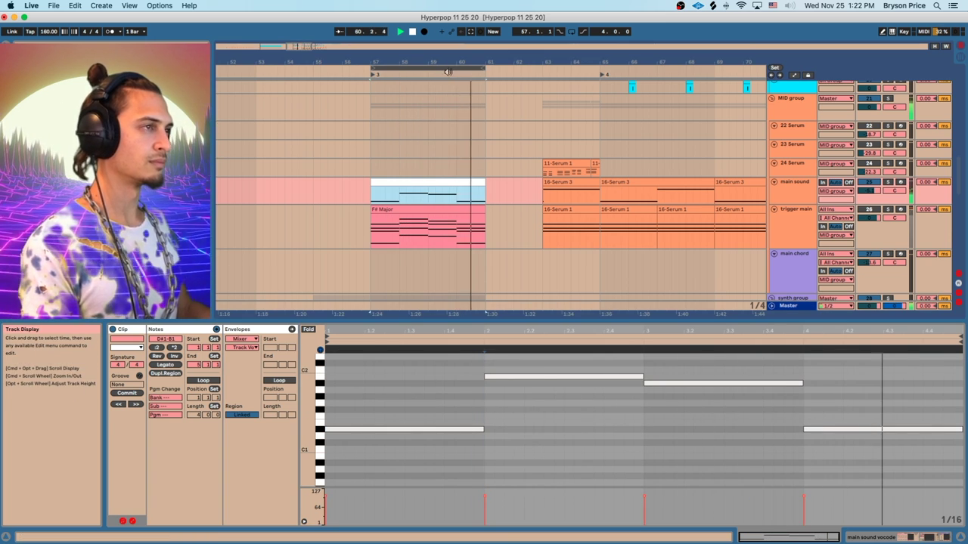
pyautogui.moveTo(448, 63); pyautogui.dragTo(446, 34)
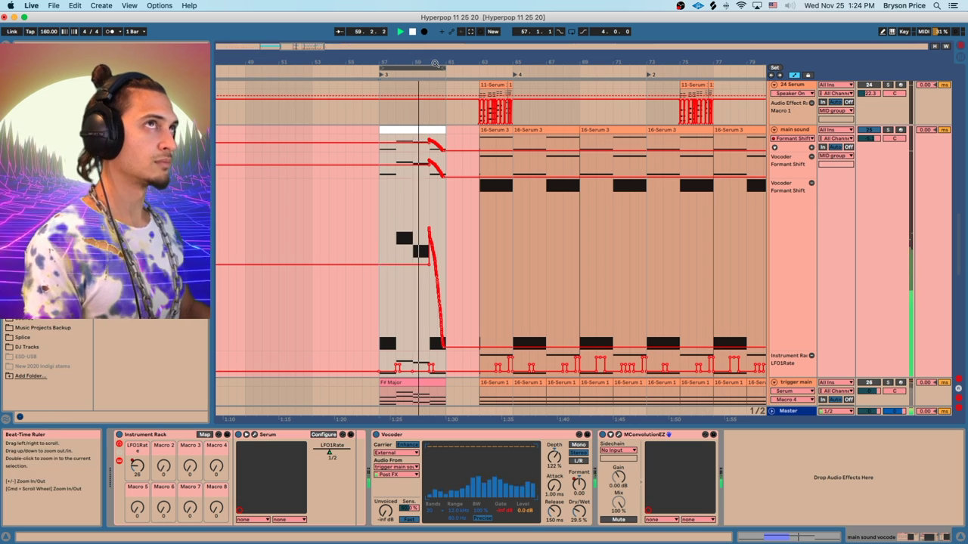
pyautogui.moveTo(433, 62); pyautogui.dragTo(492, 201)
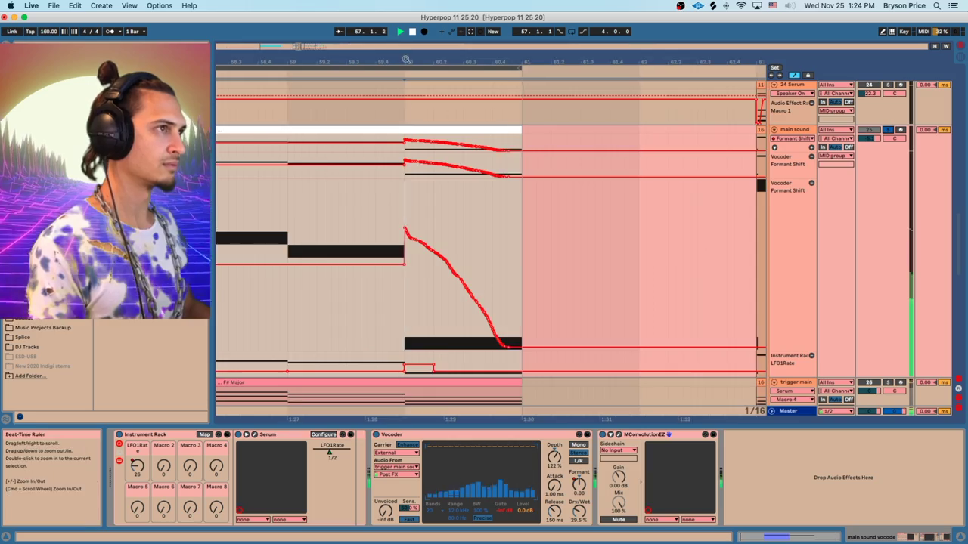
pyautogui.moveTo(425, 63); pyautogui.dragTo(566, 47)
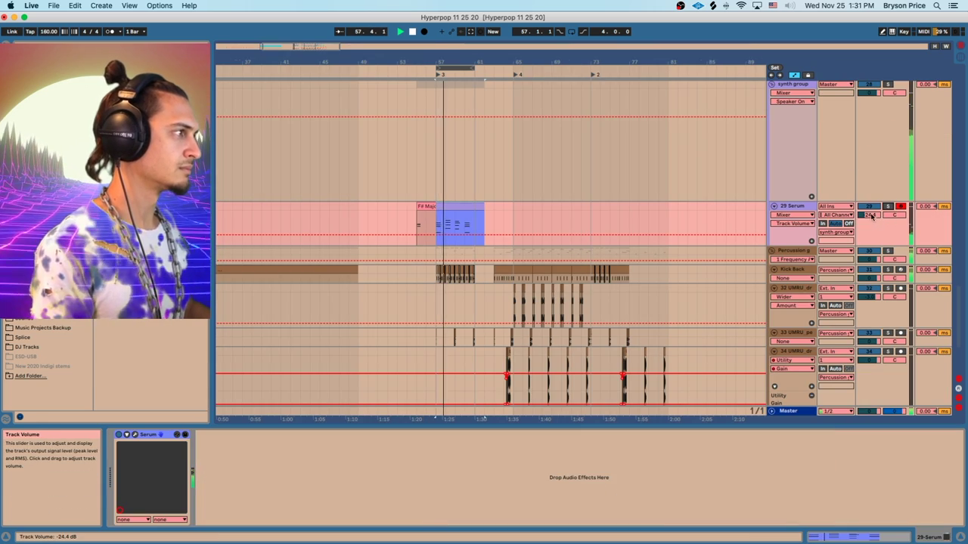
# Step: Fold the synth group and look over the neighbouring main chord, percussion and FX tracks
pyautogui.scroll(5, 773, 269)
pyautogui.click(772, 298)
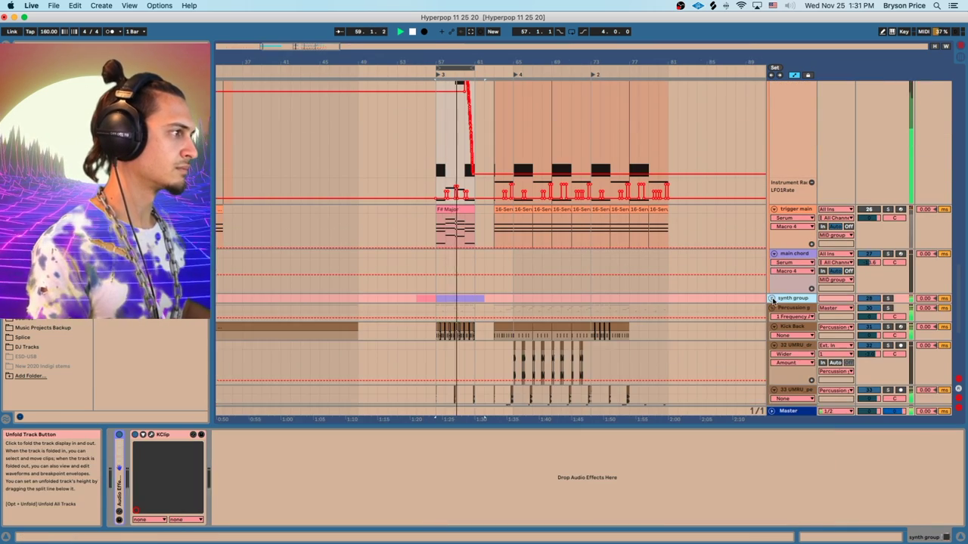
pyautogui.scroll(6, 672, 314)
pyautogui.scroll(-6, 682, 284)
pyautogui.scroll(-6, 515, 302)
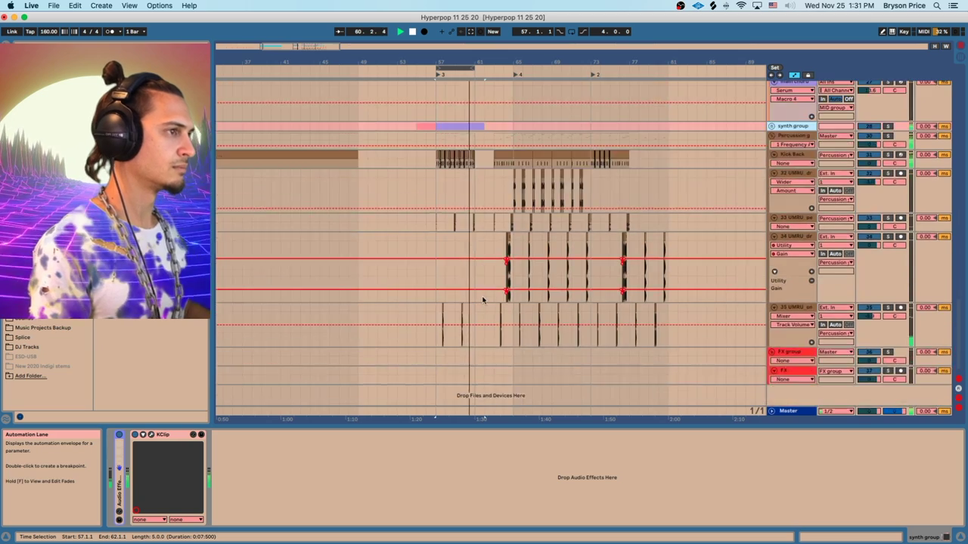
pyautogui.scroll(6, 484, 298)
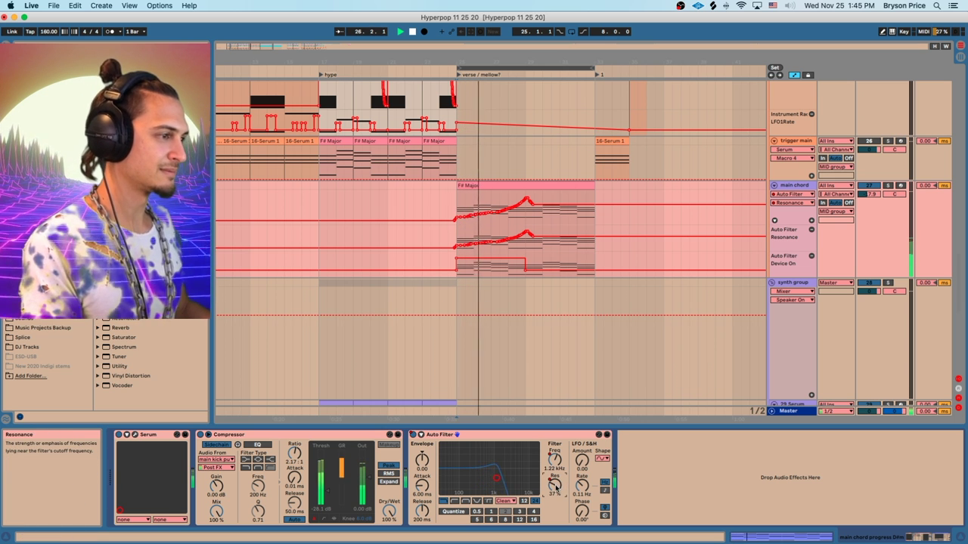
# Step: Open ValhallaSupermassive on the main chord track to adjust its Mix, and adjust the Depth of MFlanger
pyautogui.press('F9')
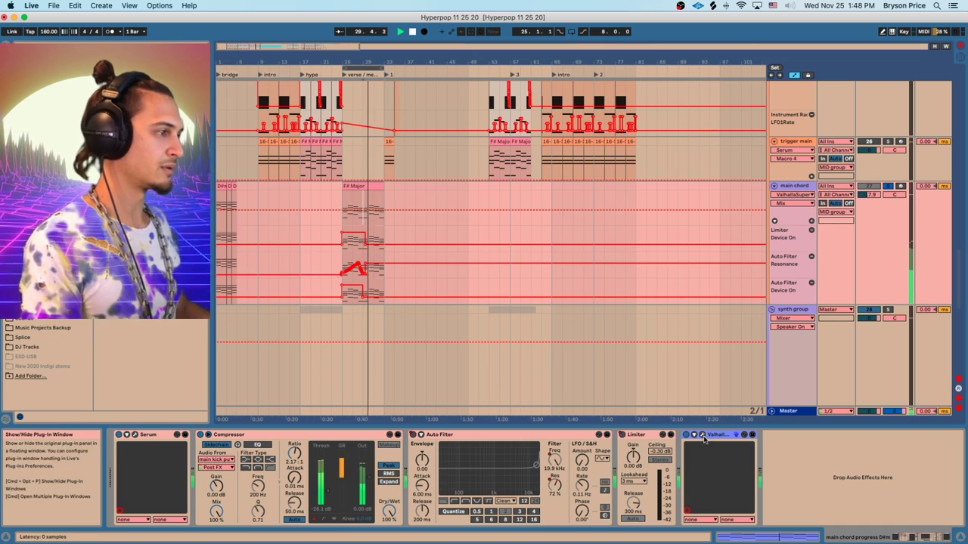
pyautogui.click(702, 435)
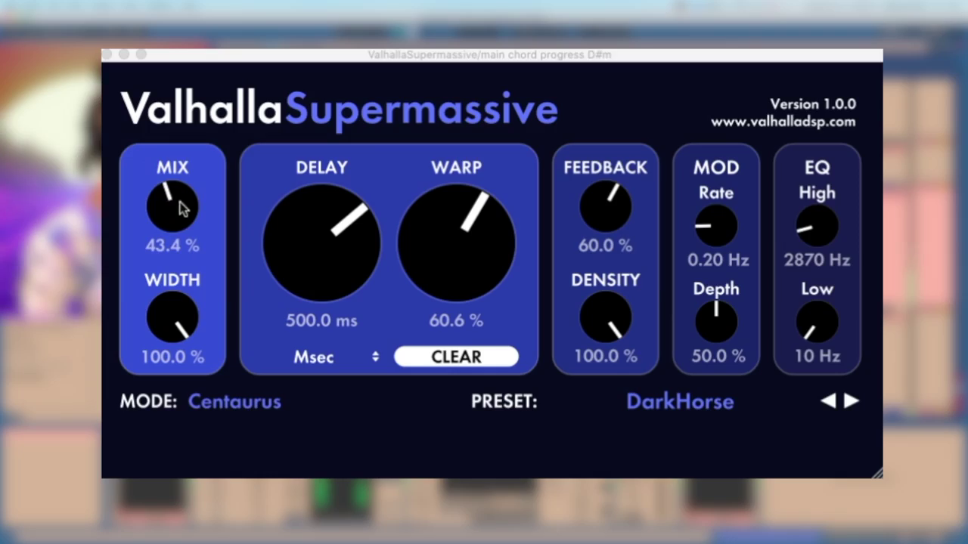
pyautogui.moveTo(464, 277); pyautogui.dragTo(465, 287)
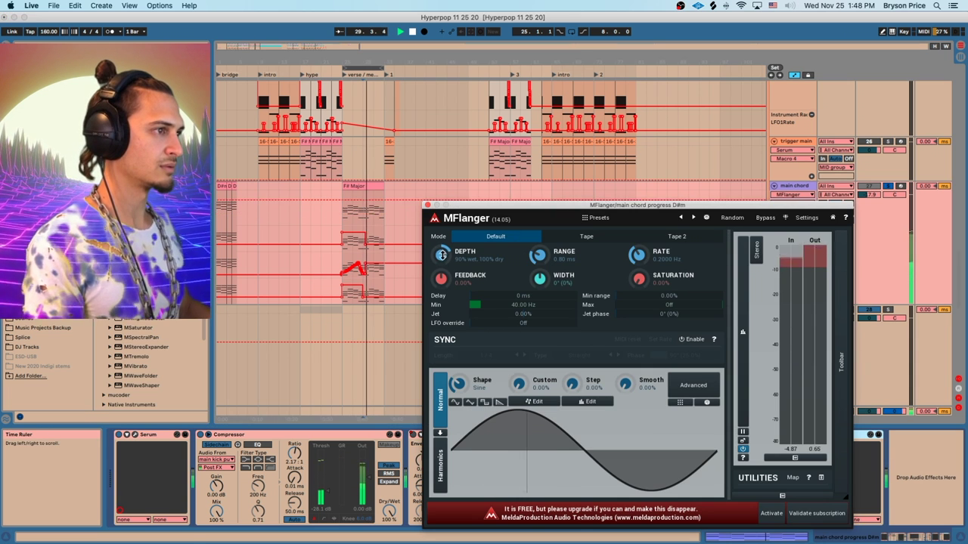
pyautogui.moveTo(442, 260); pyautogui.dragTo(441, 265)
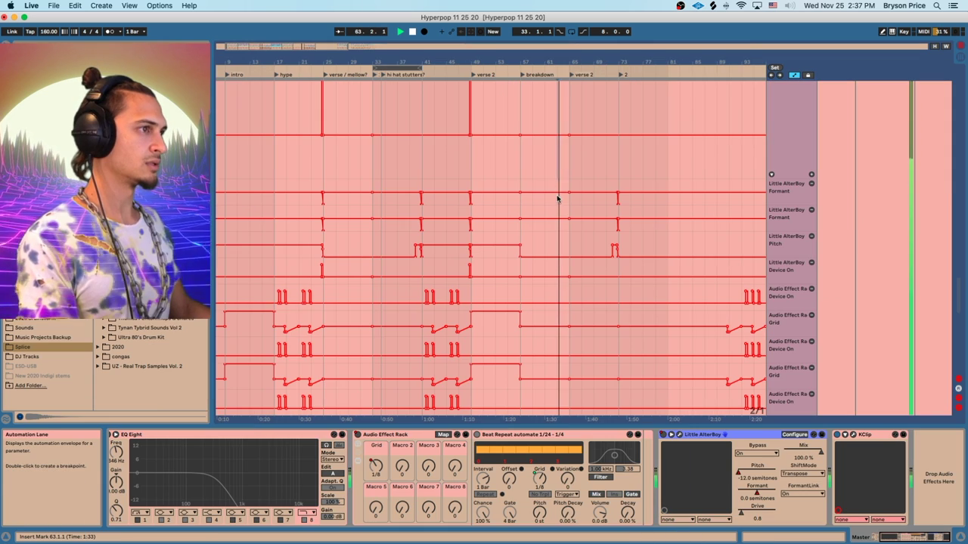
pyautogui.moveTo(568, 281); pyautogui.dragTo(559, 189)
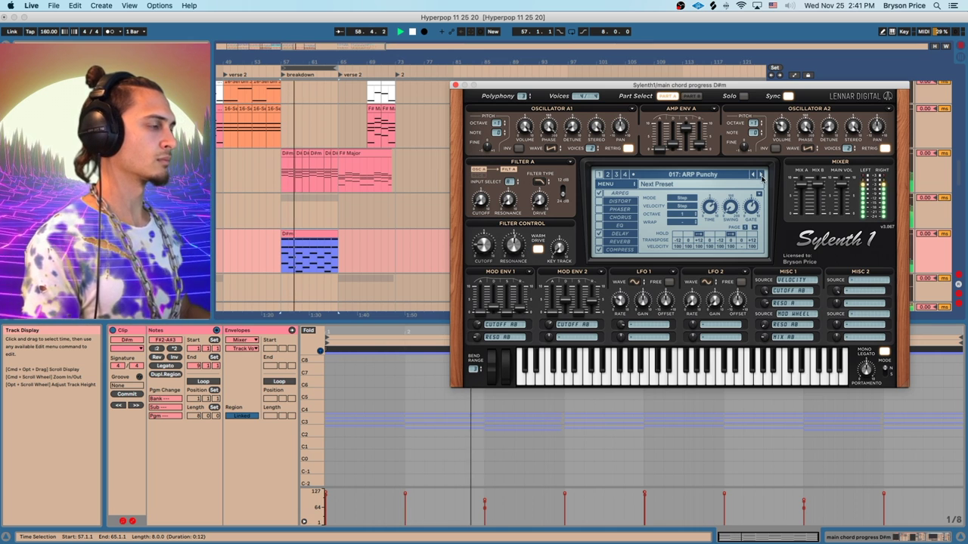
# Step: Step through Sylenth1's arpeggio presets to 020: ARP Twisted Mind for the breakdown's D#m clip and reposition the plug-in window
pyautogui.click(761, 175)
pyautogui.click(761, 175)
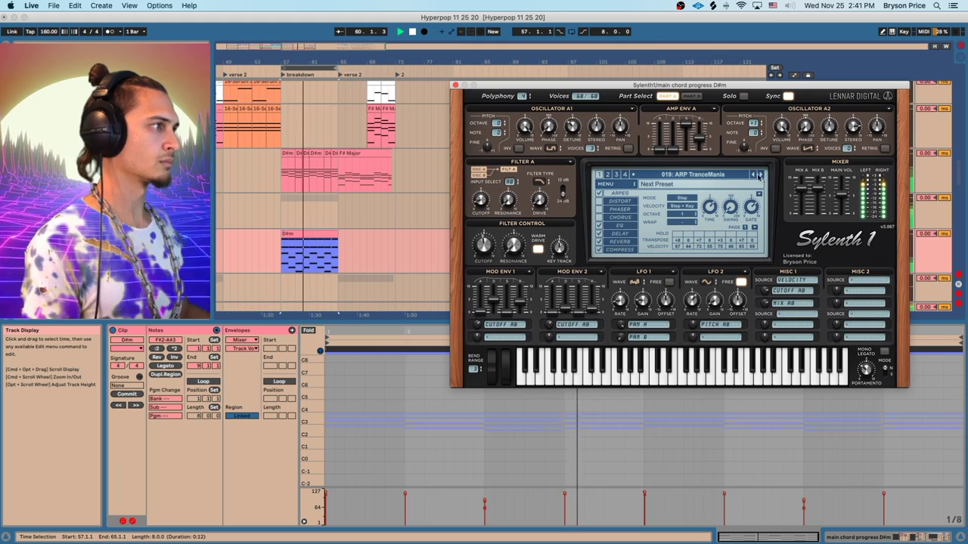
pyautogui.moveTo(680, 85); pyautogui.dragTo(593, 110)
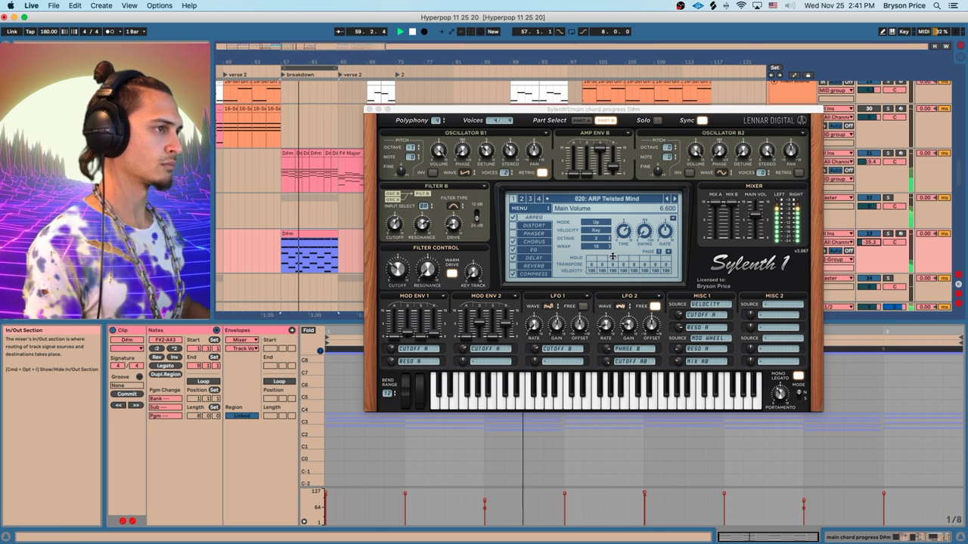
# Step: Insert an EQ Eight between Auto Filter and Limiter on the main chord track and dip band 3 to about -8 dB near 4.1 kHz
pyautogui.click(369, 109)
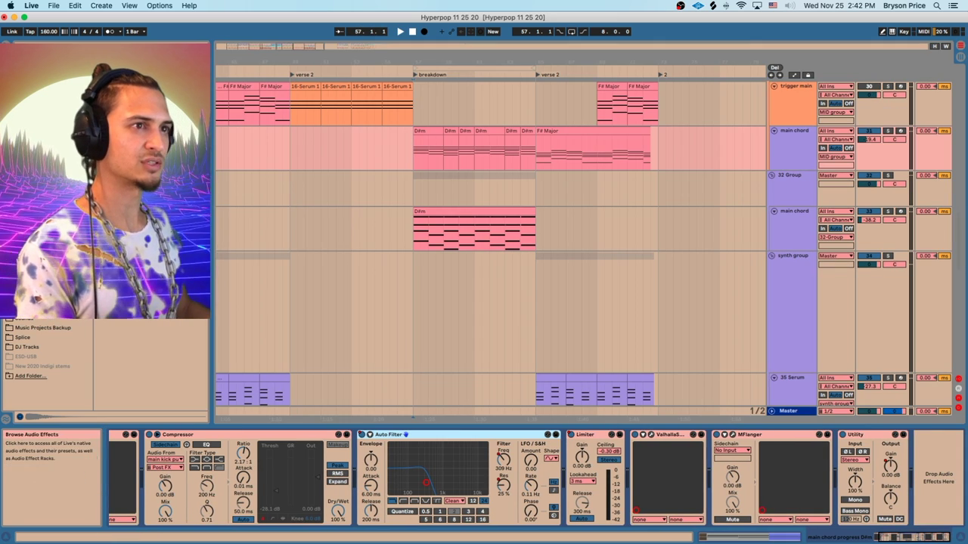
pyautogui.click(34, 159)
pyautogui.moveTo(122, 222); pyautogui.dragTo(580, 484)
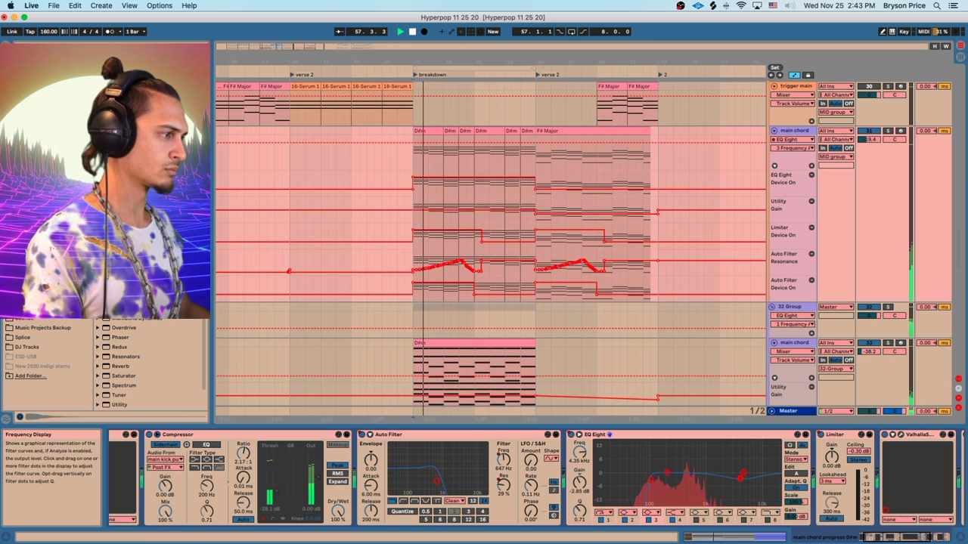
pyautogui.moveTo(741, 479); pyautogui.dragTo(734, 489)
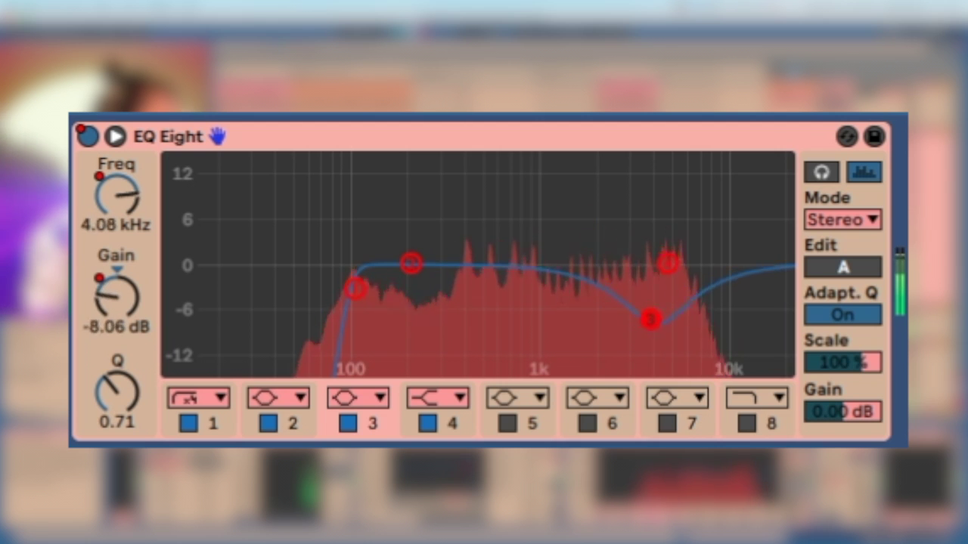
pyautogui.moveTo(650, 318); pyautogui.dragTo(642, 331)
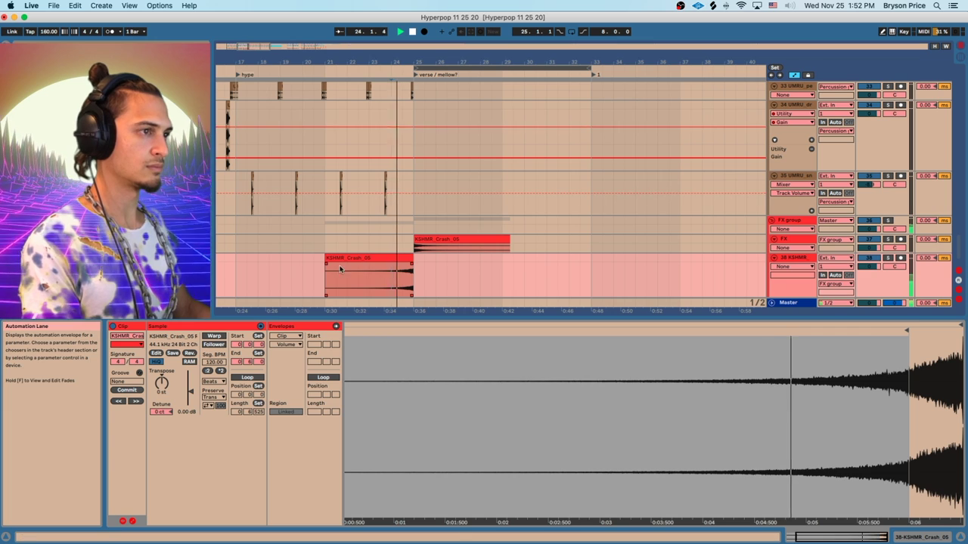
# Step: Trim the start of the reversed KSHMR_Crash_05 clip to about bar 24, leaving only the swell before the verse
pyautogui.click(327, 260)
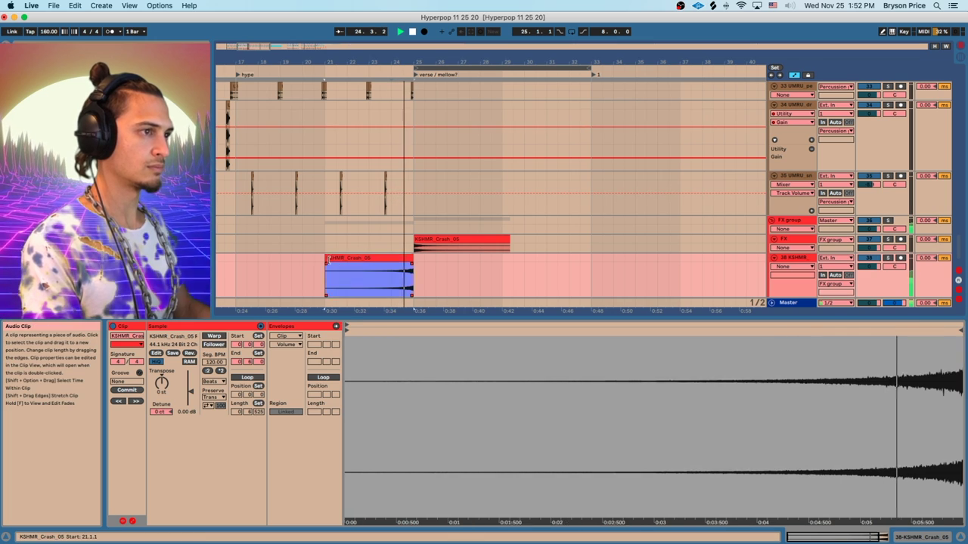
pyautogui.moveTo(327, 259); pyautogui.dragTo(391, 259)
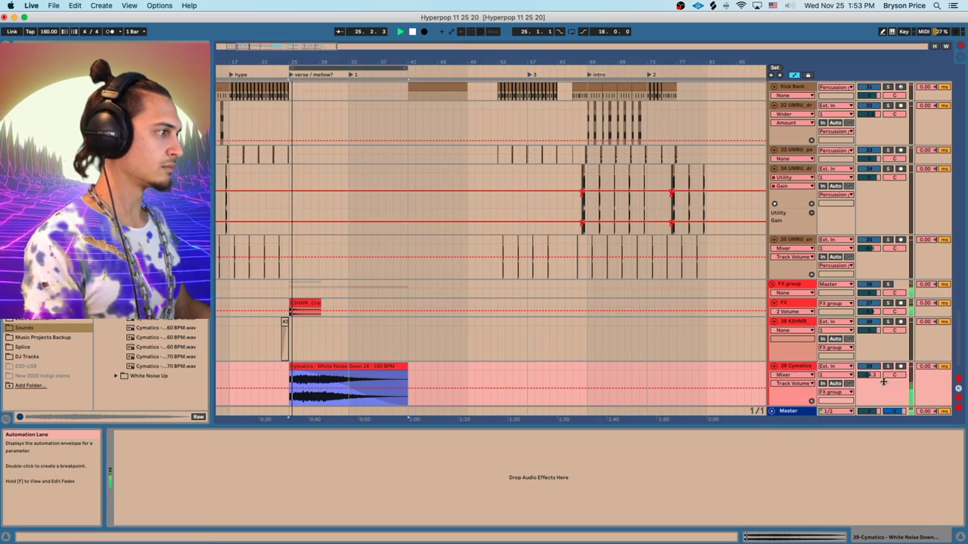
# Step: Shorten the end of the ge_brk90_woozy_hat sample on the lower Kick Back track and switch its MComb to the Coronet corsair preset
pyautogui.moveTo(421, 62); pyautogui.dragTo(496, 58)
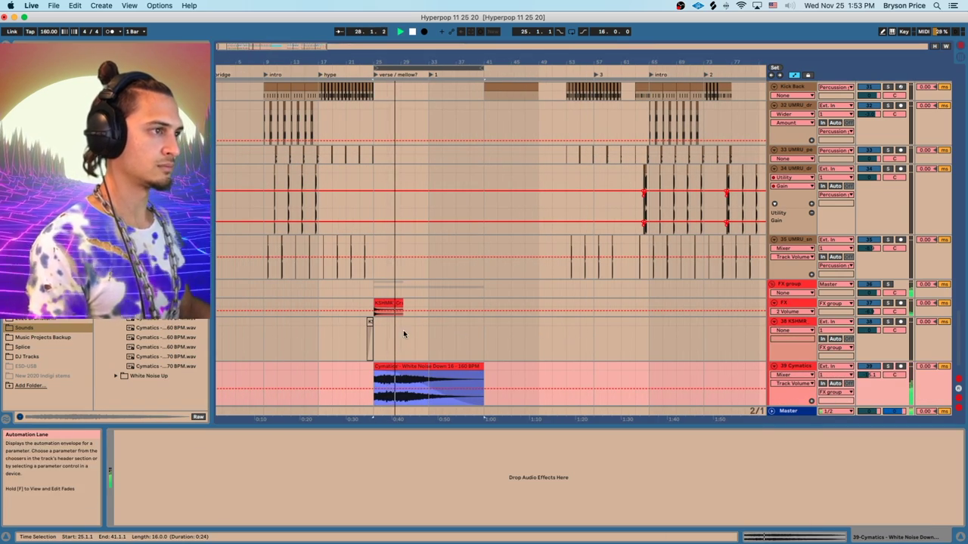
pyautogui.scroll(8, 404, 334)
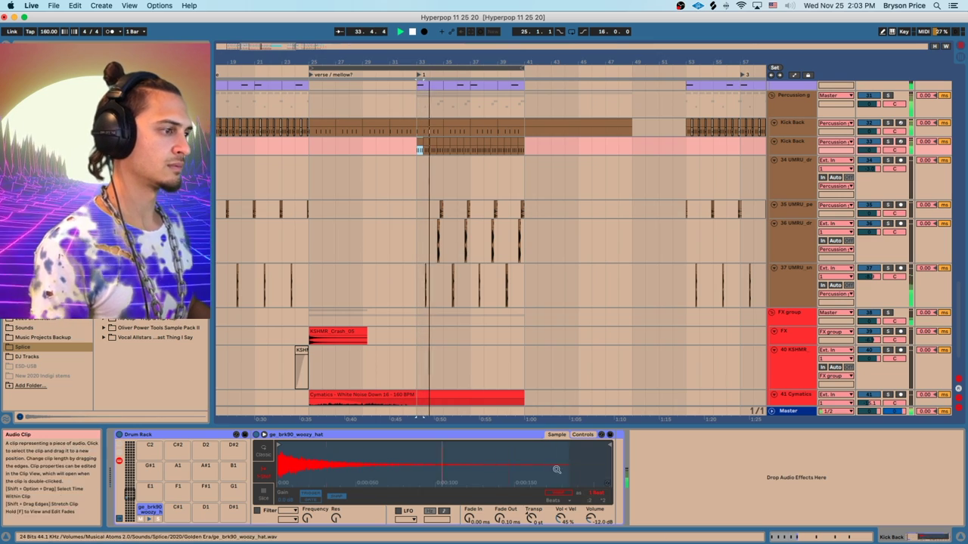
pyautogui.moveTo(610, 446); pyautogui.dragTo(577, 446)
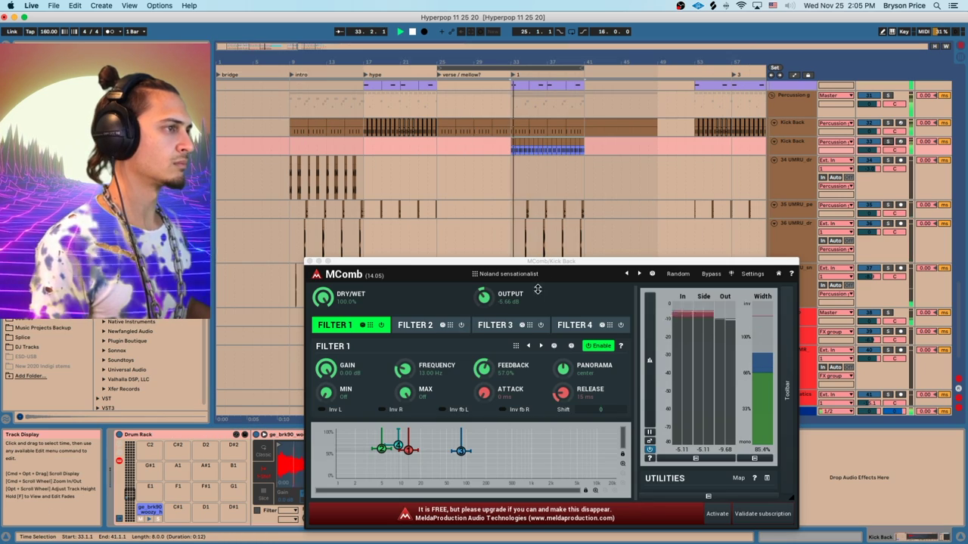
pyautogui.click(639, 274)
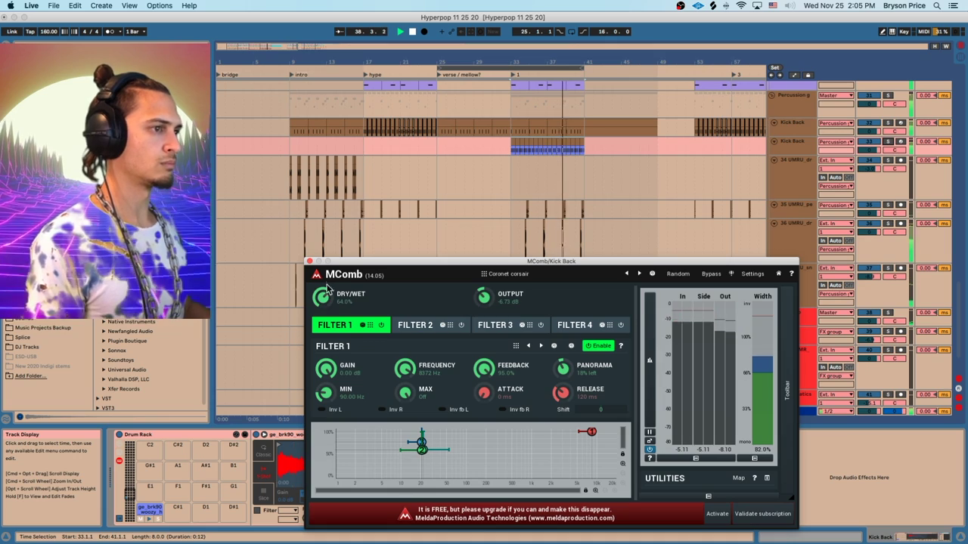
pyautogui.click(309, 261)
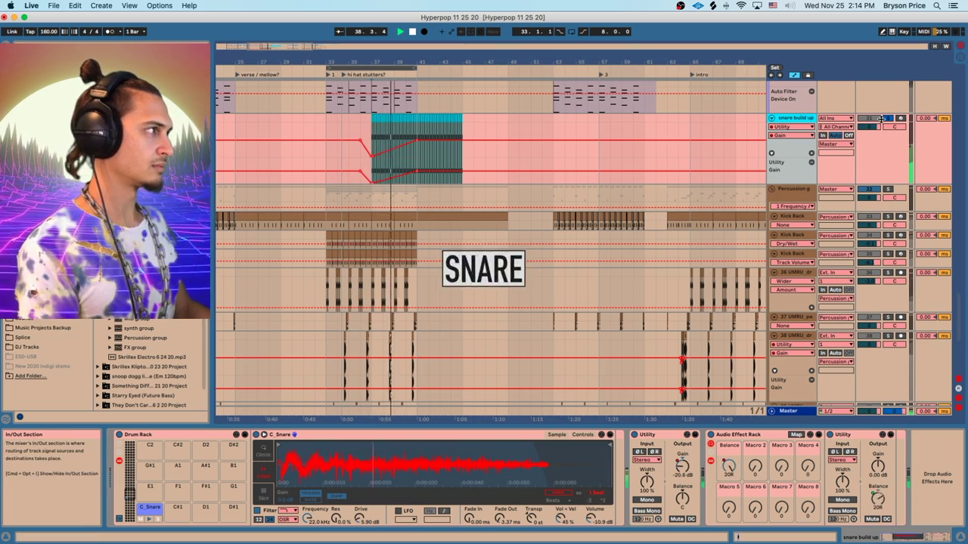
# Step: Trim the end of the Cymatics Savage Demo Riser 3 clip to about 40.3.2, near the end of the snare build up
pyautogui.moveTo(394, 62); pyautogui.dragTo(441, 94)
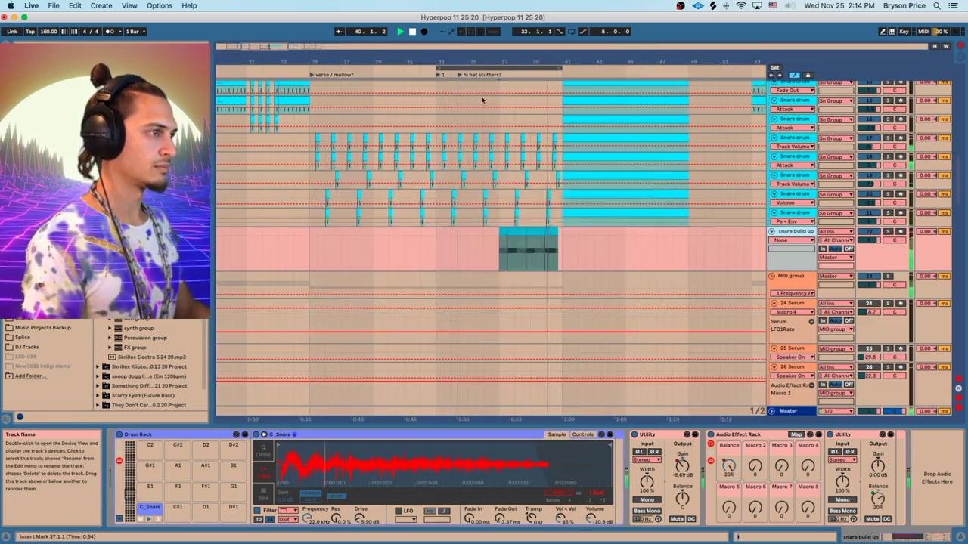
pyautogui.moveTo(491, 66); pyautogui.dragTo(490, 60)
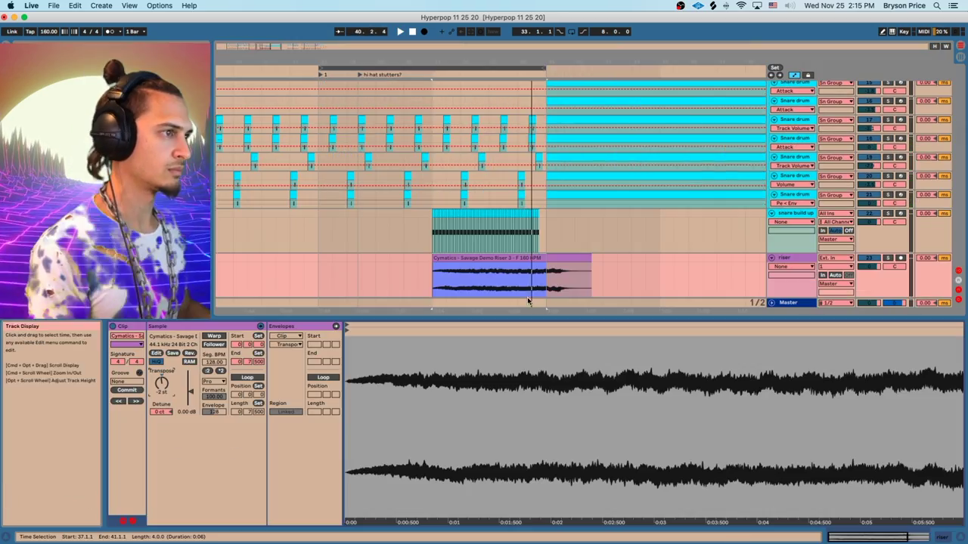
pyautogui.moveTo(559, 268); pyautogui.dragTo(546, 270)
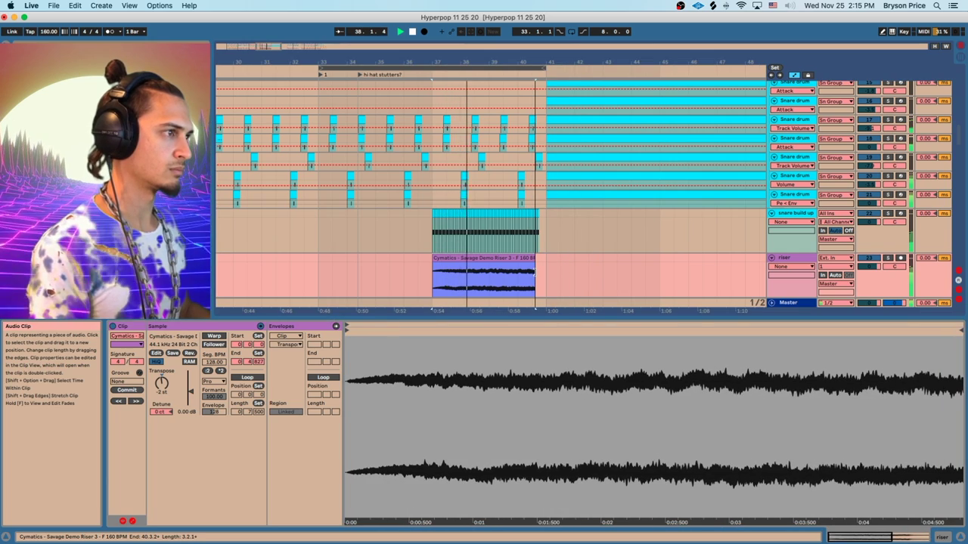